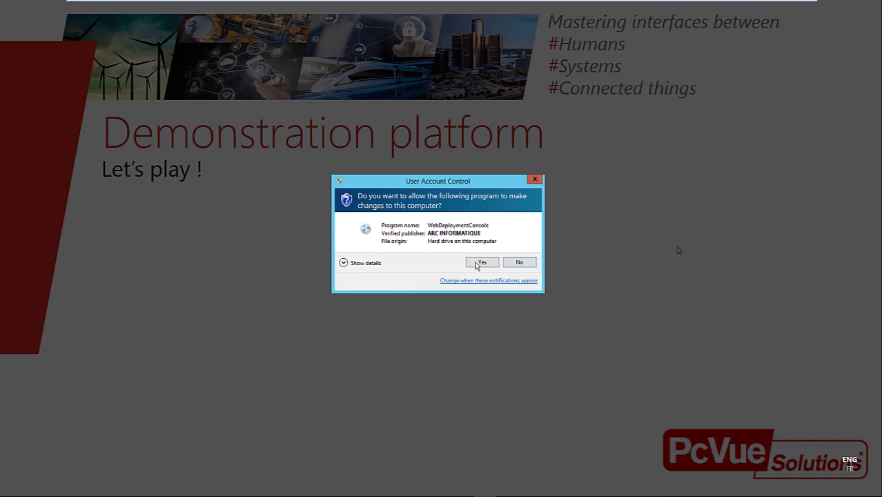
- Allow the Web Deployment Console to run, configure the server with the alias VMDEMOS, and continue by deploying the web site
click(480, 262)
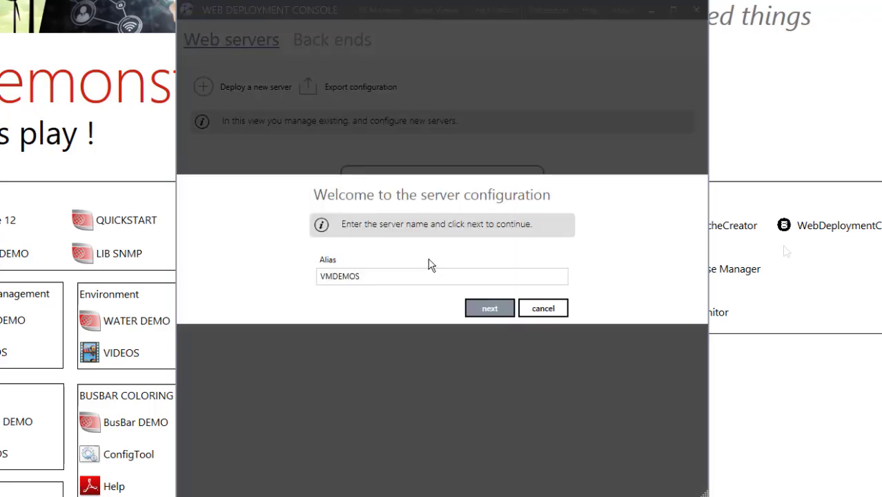
click(487, 312)
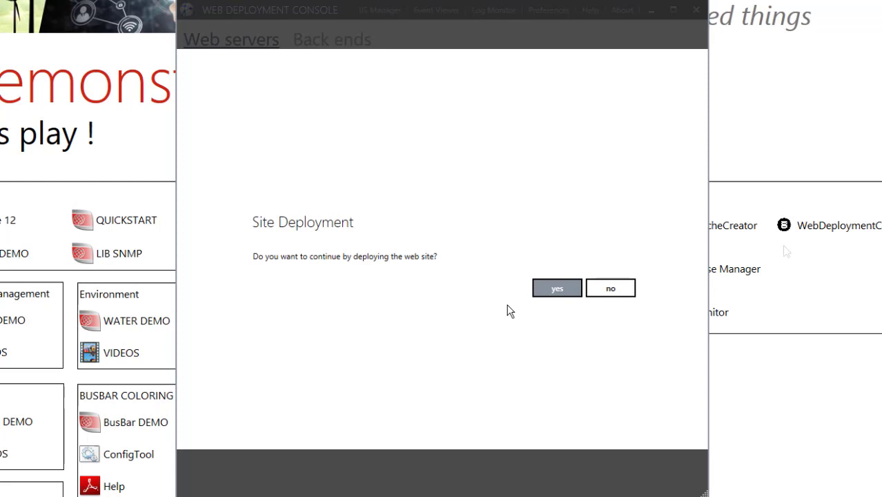
click(552, 290)
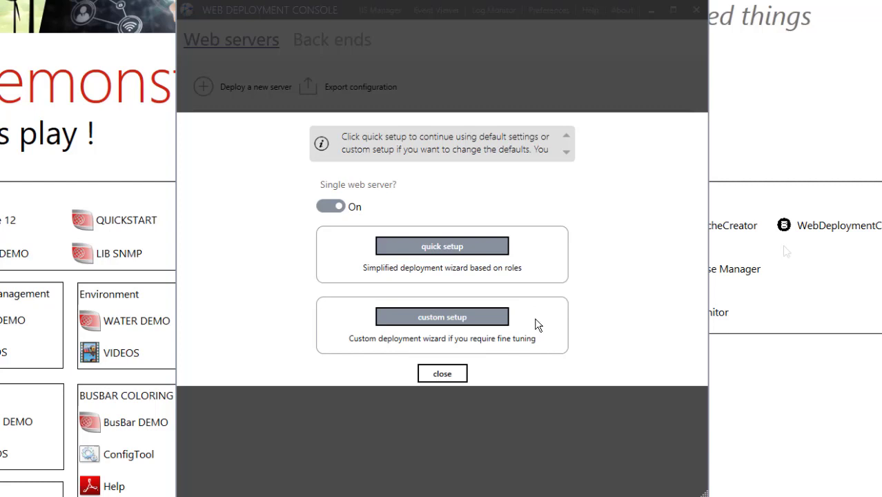
- Use quick setup for a single web server, naming the site SV Website and binding it to hostname VMDEMOS on port 443
click(497, 253)
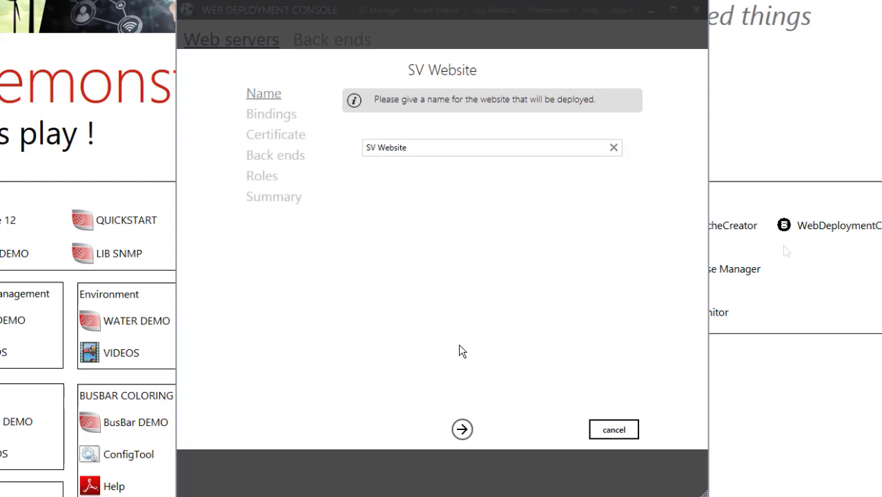
click(462, 430)
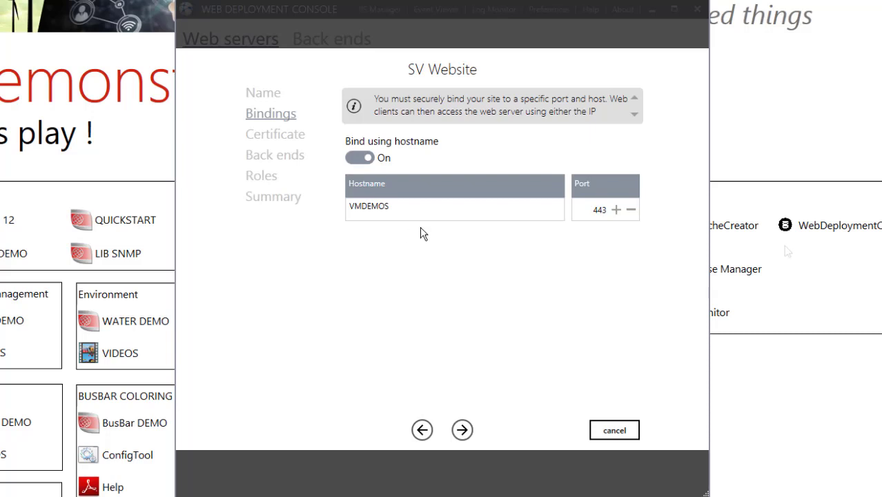
click(462, 430)
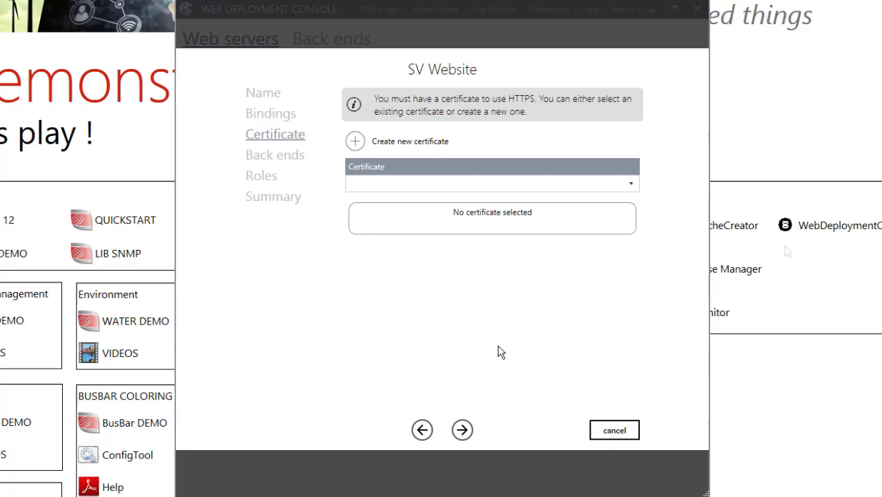
- Create a self-signed certificate for hostname VMDEMOS and use it for the website
click(356, 143)
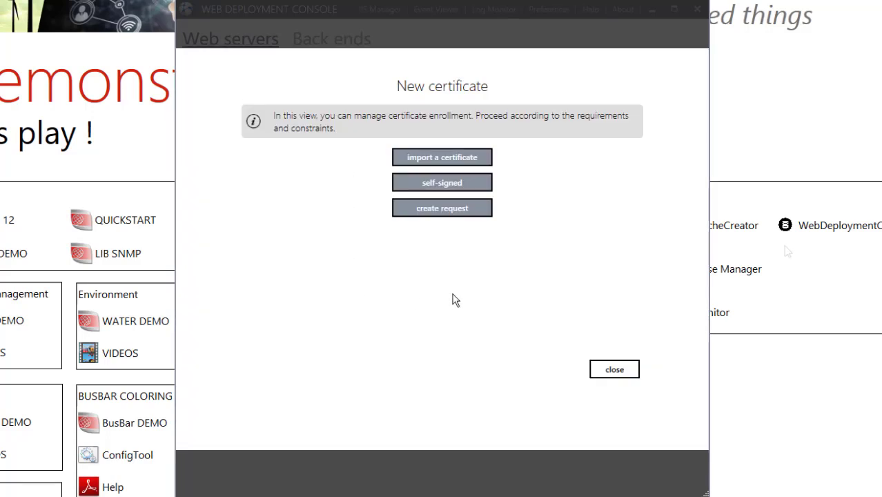
click(486, 184)
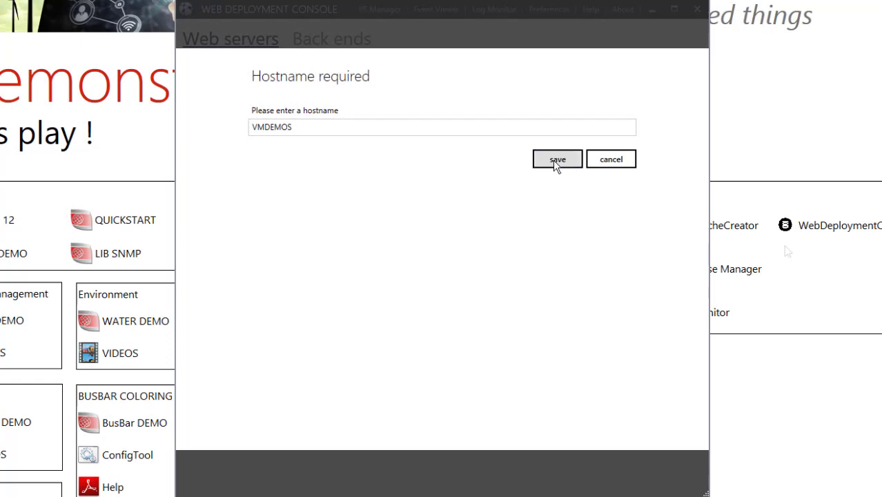
click(555, 162)
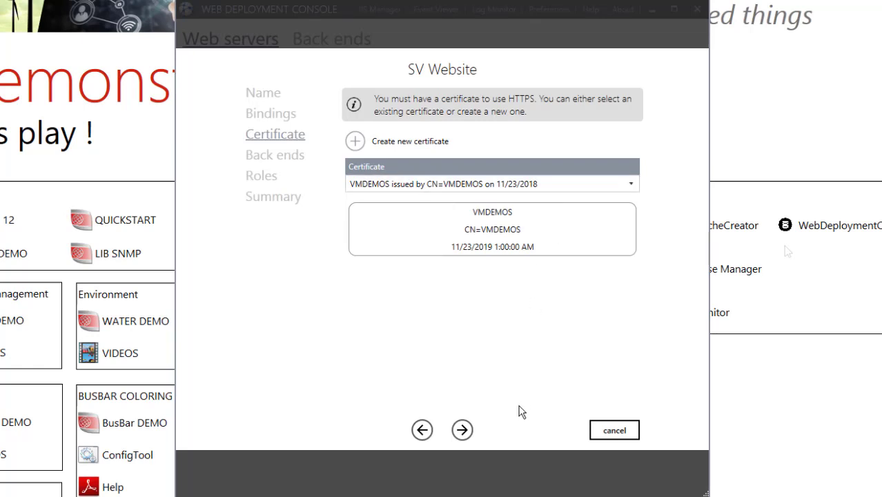
click(463, 430)
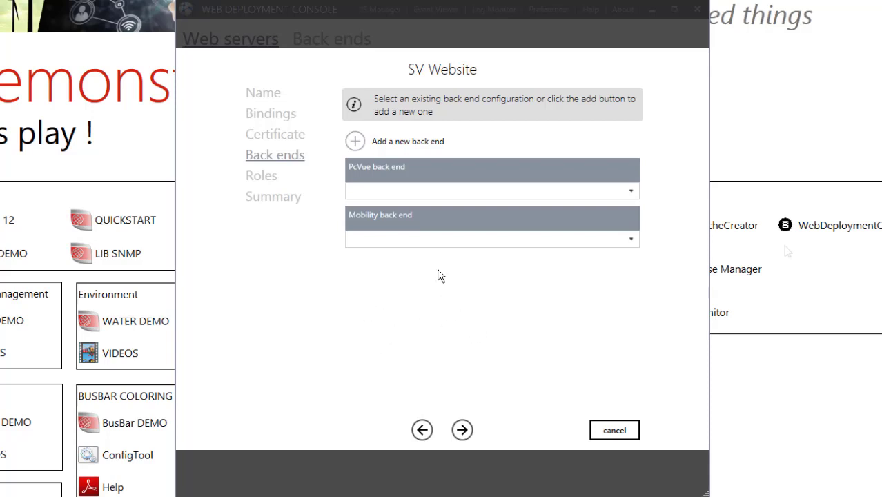
- Add a PcVue back end with the alias Backend on localhost, port 8090, and assign it to the site
click(355, 142)
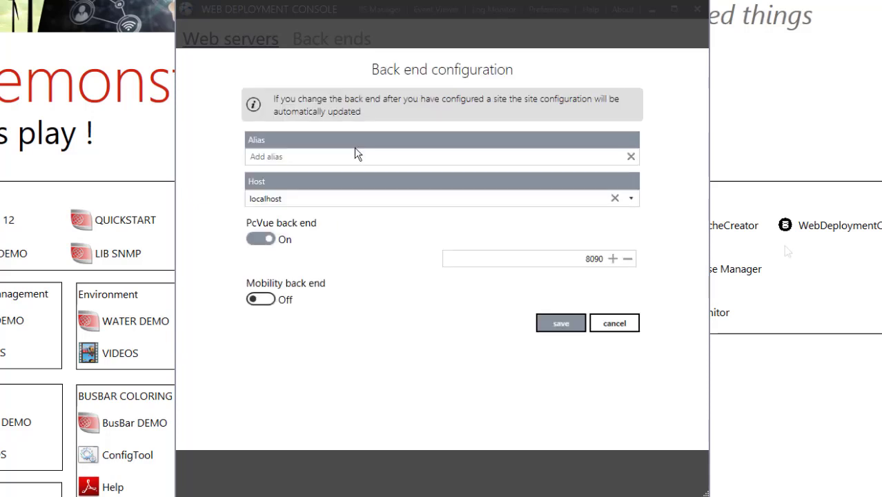
click(296, 156)
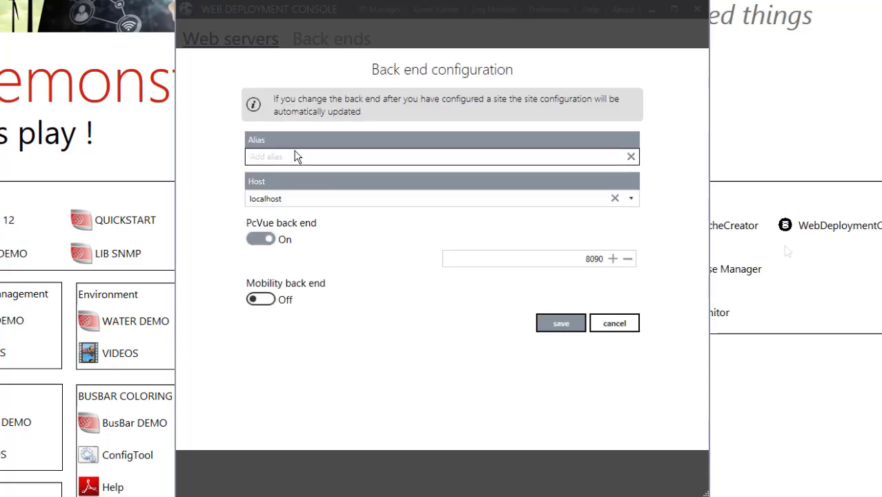
text(Backend)
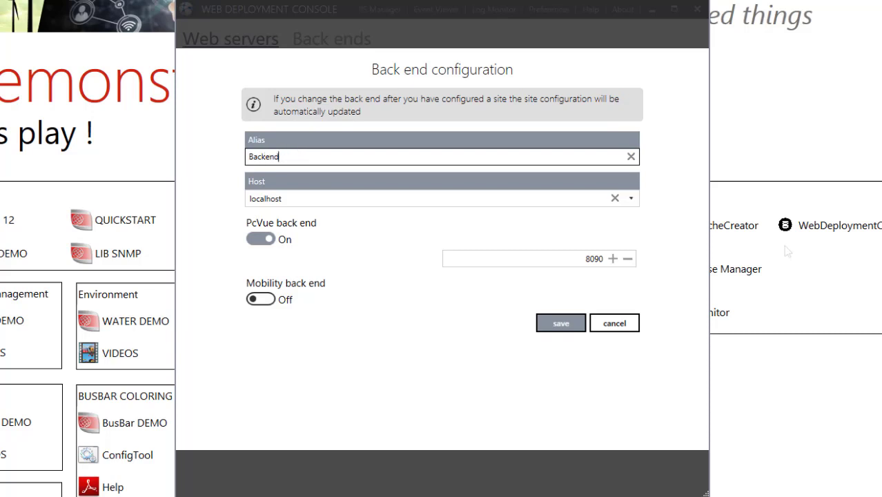
click(562, 323)
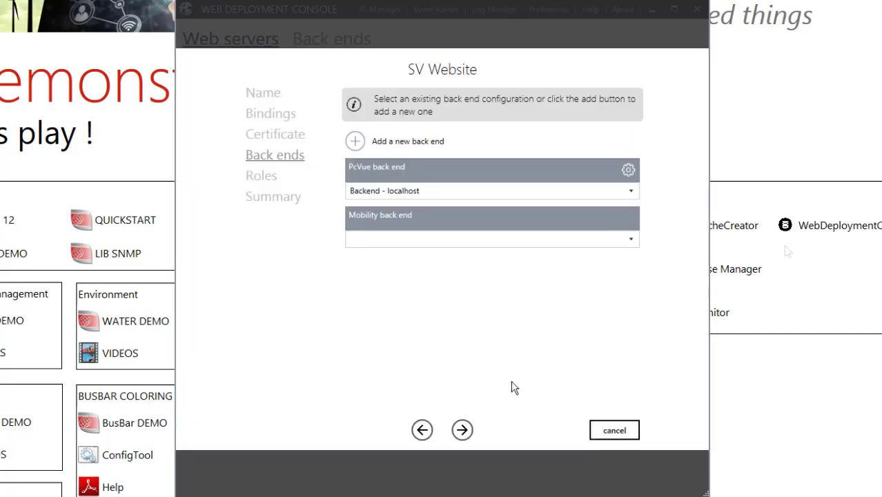
click(462, 430)
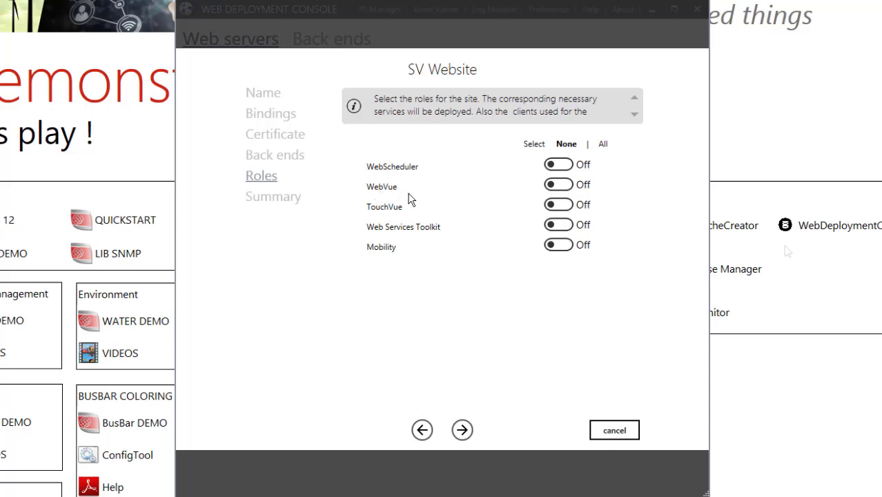
- Enable only the WebVue role, deploy SV Website, and minimize the deployment console
click(558, 186)
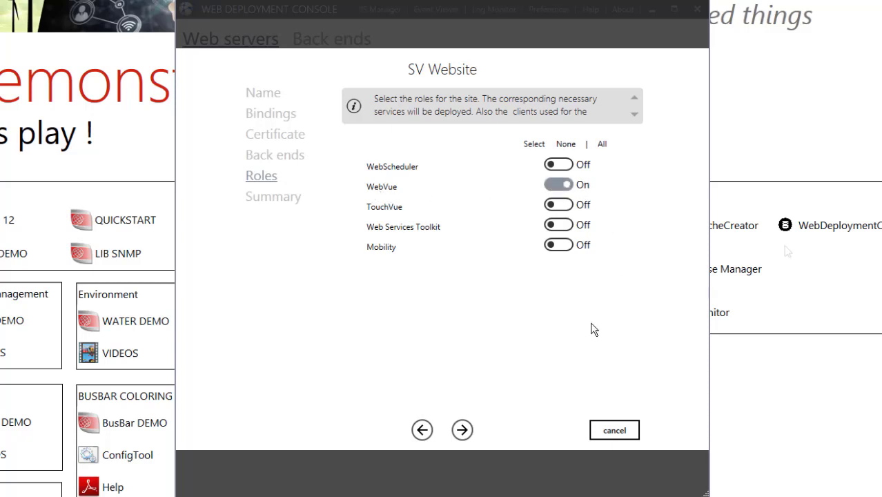
click(462, 430)
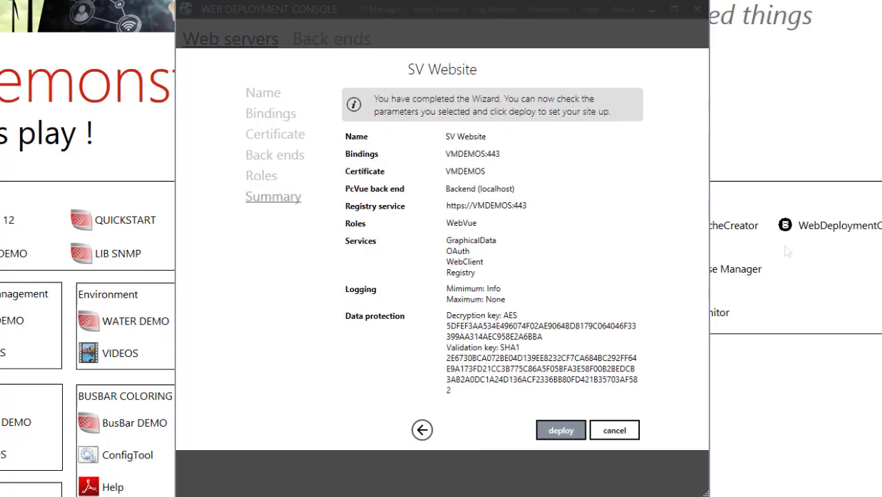
click(559, 434)
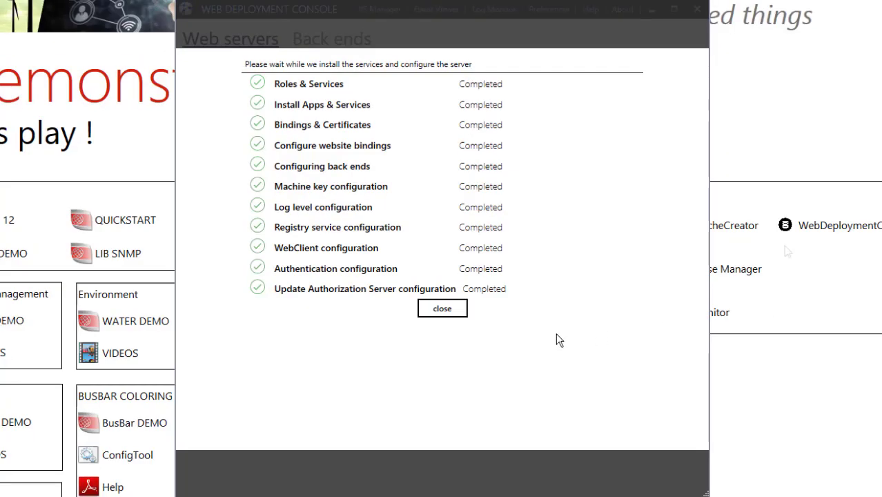
click(446, 309)
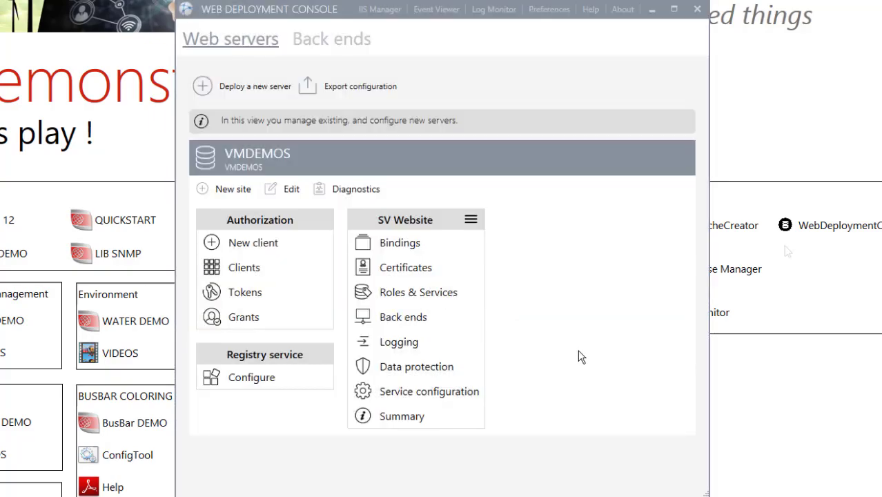
click(651, 9)
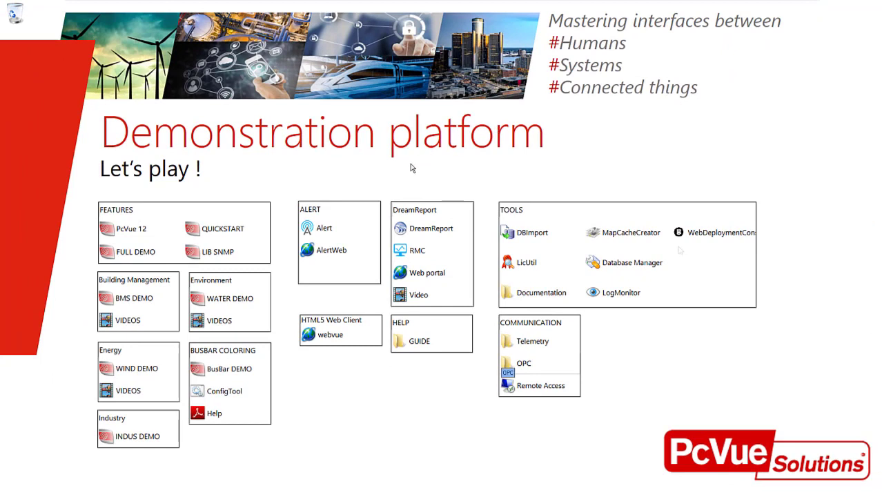
- Launch the QUICKSTART project in PcVue and test the configuration with the Industrial style
click(230, 236)
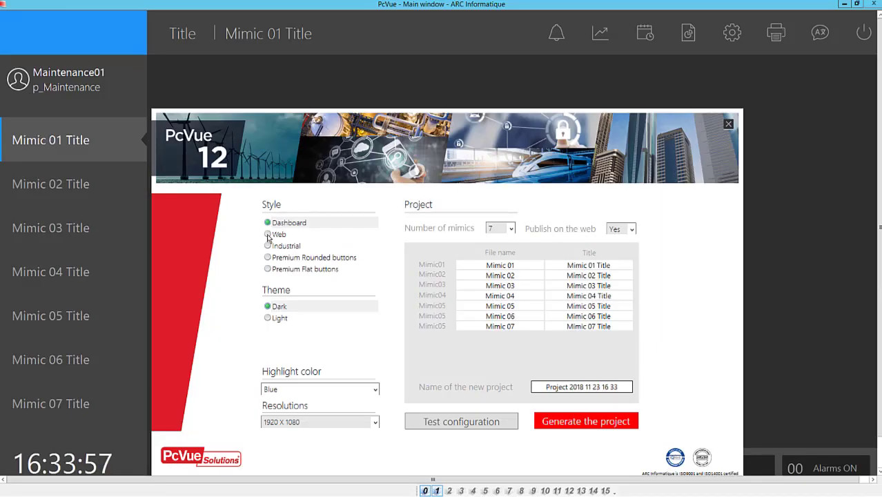
click(268, 235)
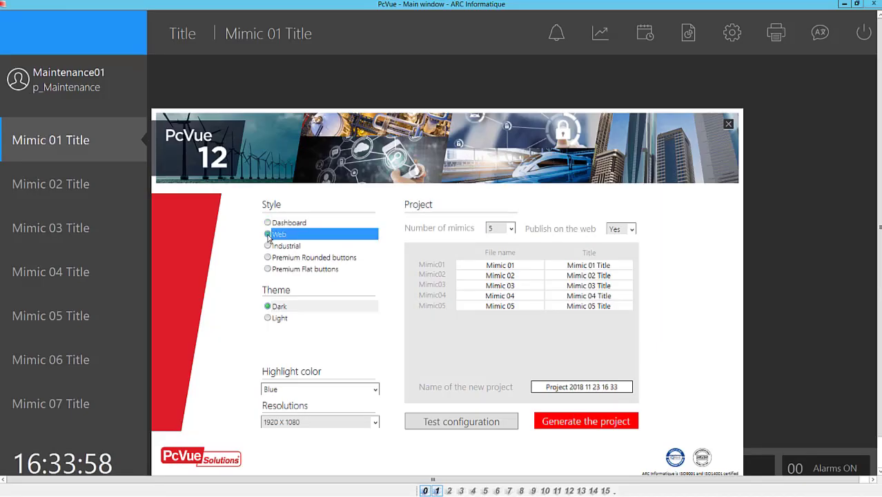
click(269, 247)
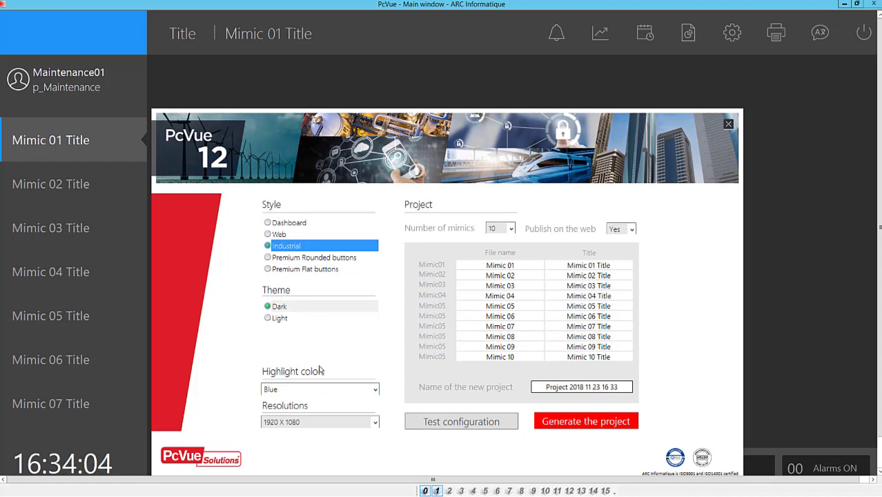
click(446, 426)
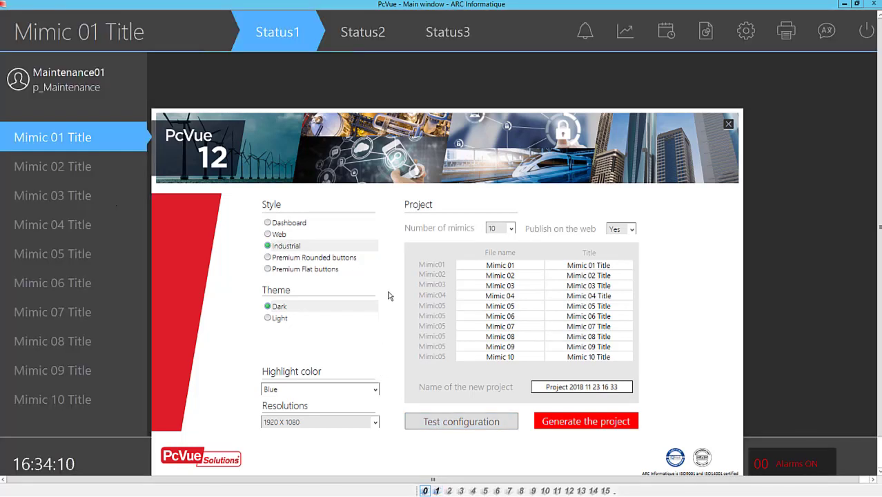
- Set the project template to the Web style with the Light theme and Orange highlight color, testing the configuration
click(269, 234)
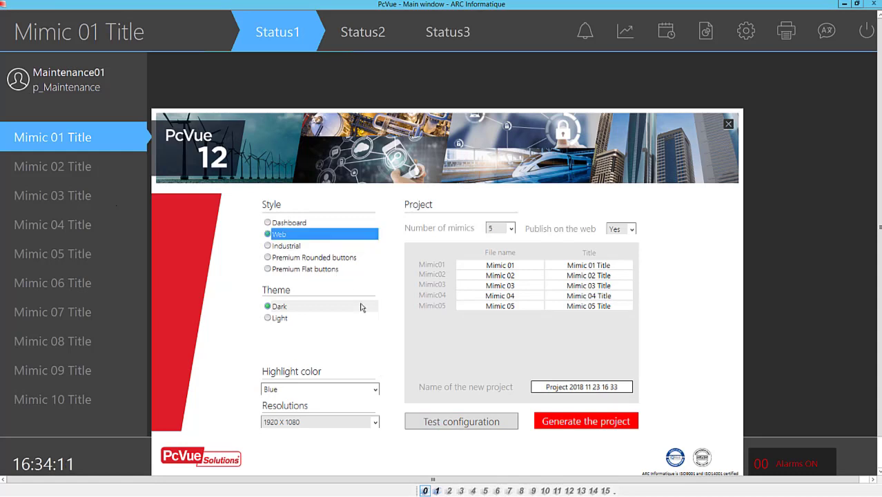
click(457, 419)
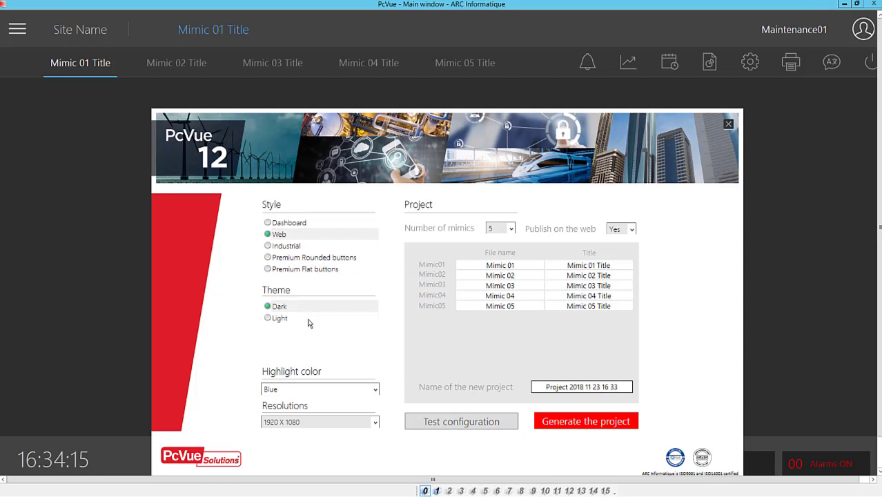
click(279, 320)
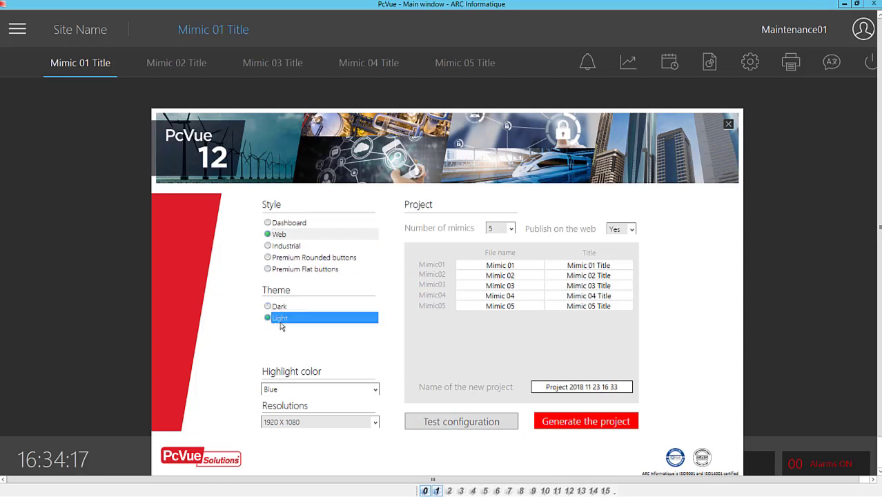
click(374, 391)
click(338, 417)
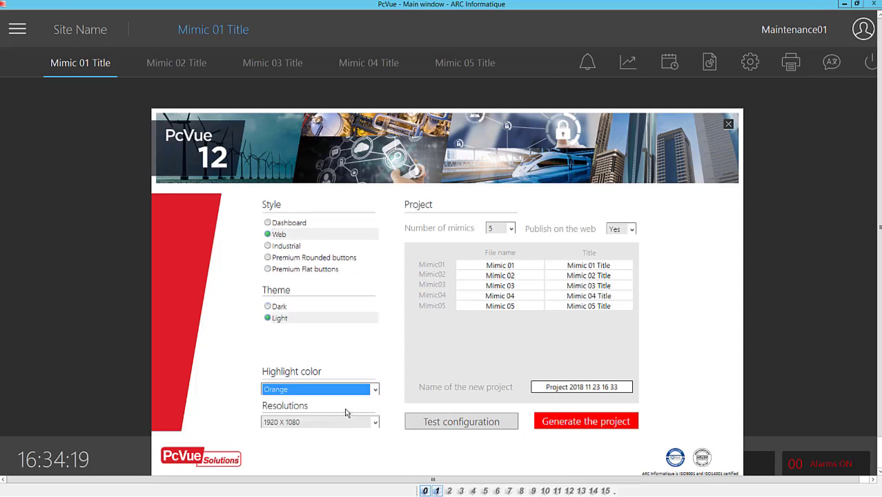
click(421, 421)
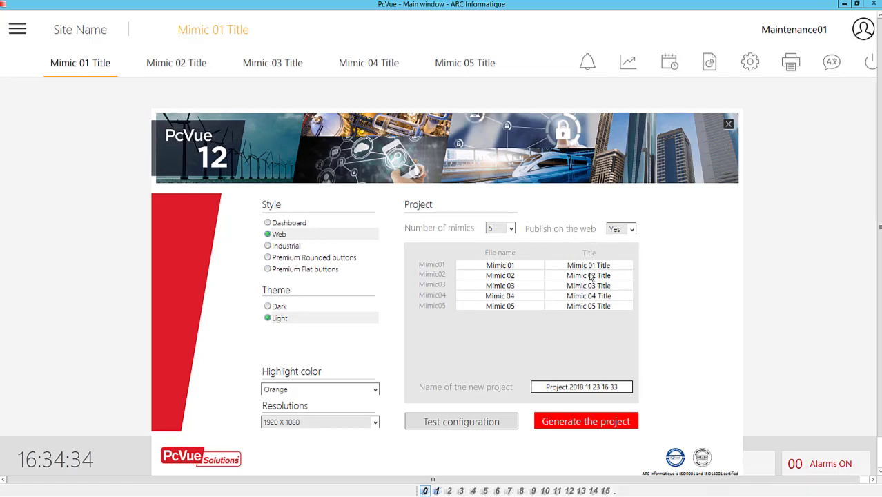
- Name the new project Myproject_ and generate it, accepting that the applied configuration is final
triple_click(596, 388)
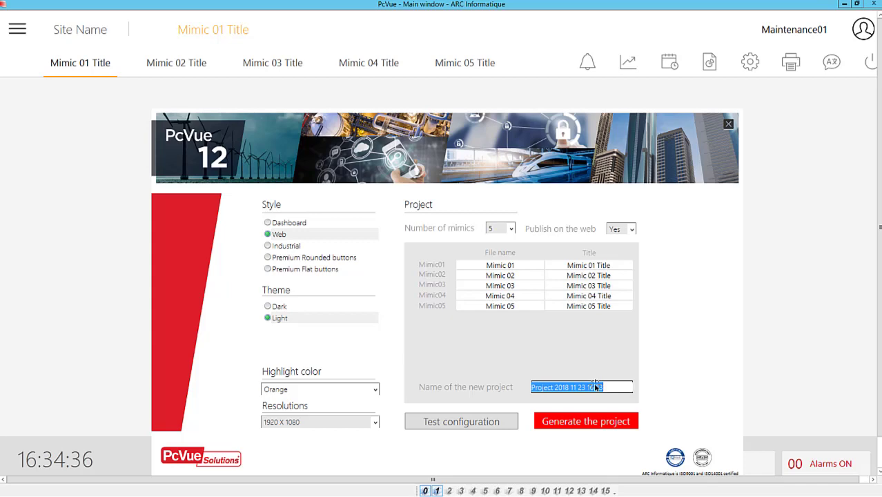
text(My)
text(project_)
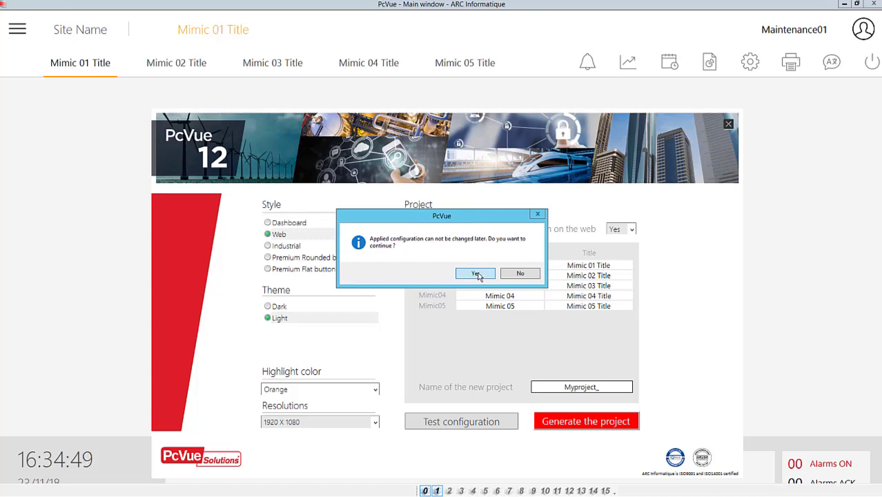
click(478, 273)
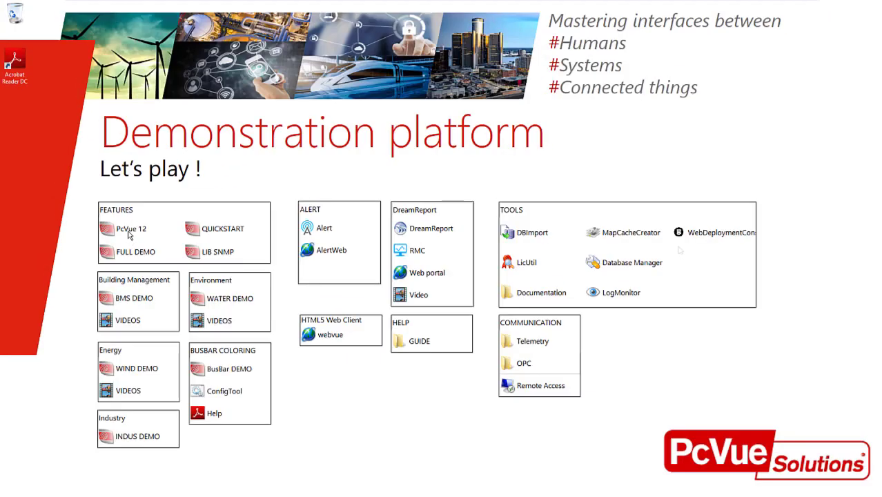
- Launch PcVue 12, start the Myproject_ project, and minimize its main window
click(128, 236)
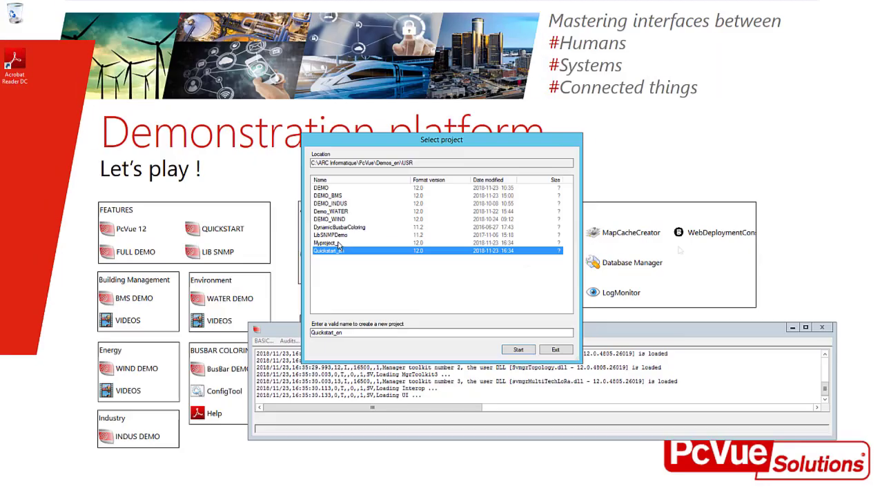
click(340, 244)
click(516, 349)
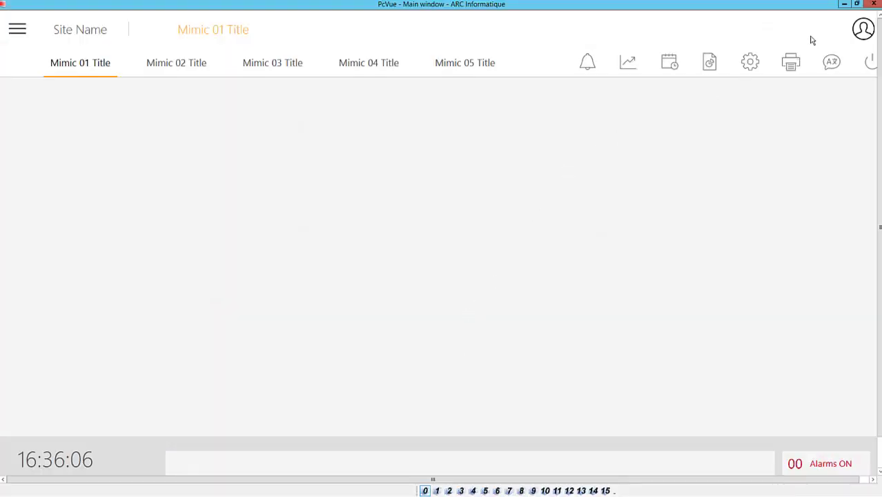
click(844, 4)
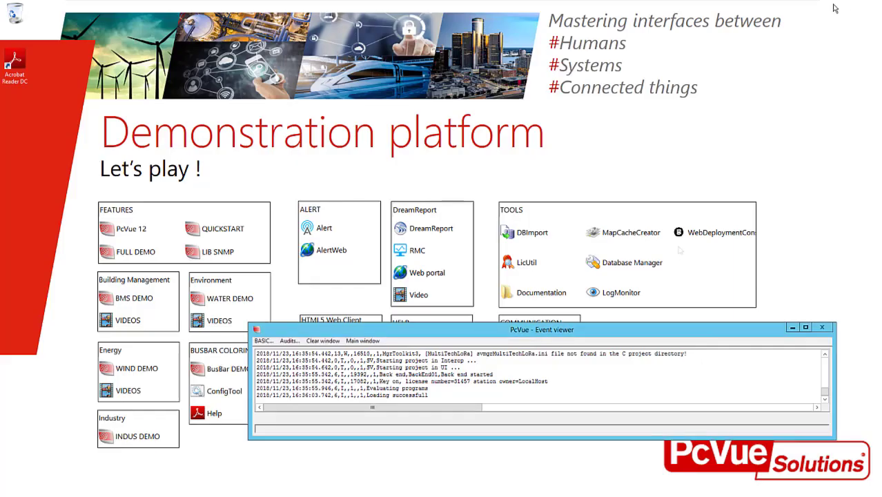
- Minimize the Event viewer, open the webvue HTML5 client in Firefox, and permanently store a security exception for its certificate
click(793, 327)
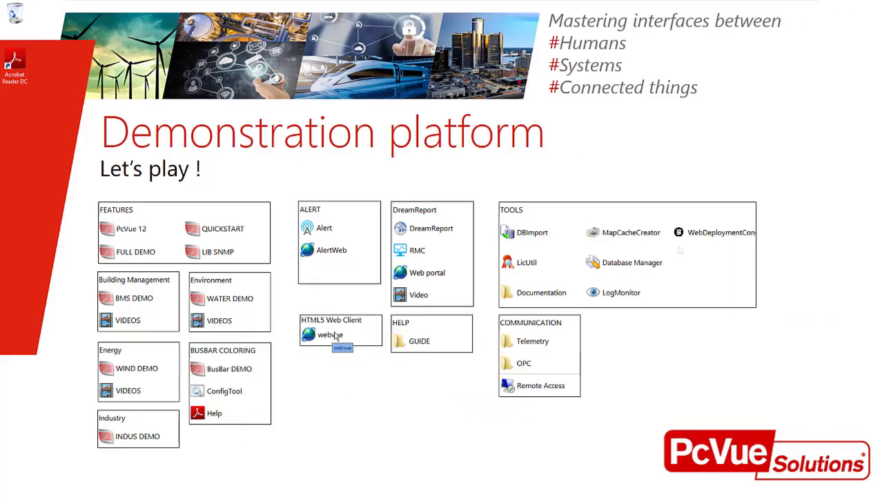
double_click(336, 335)
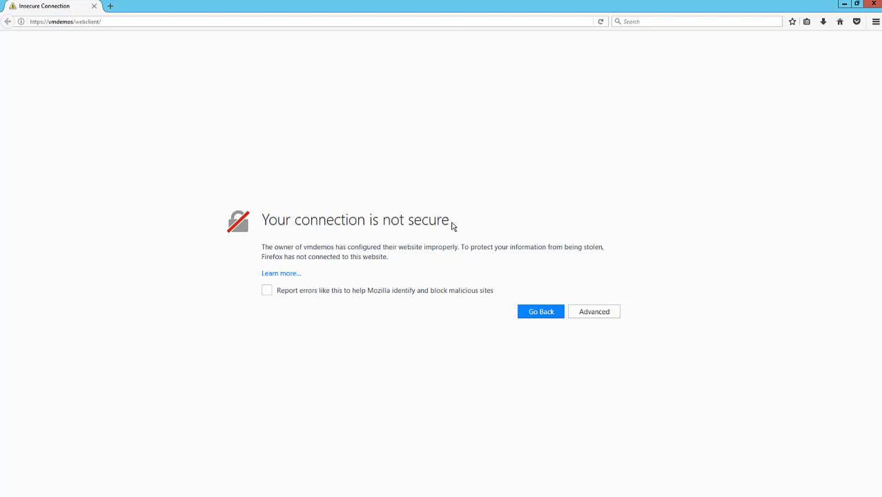
click(585, 314)
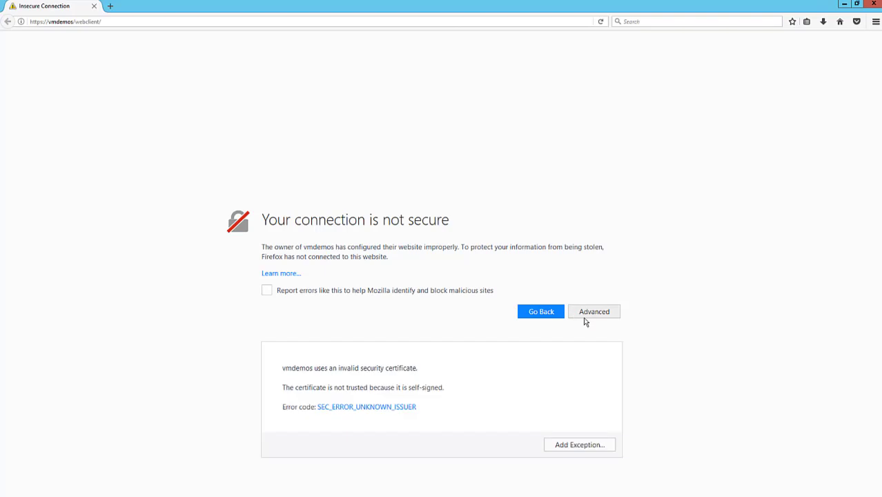
click(582, 455)
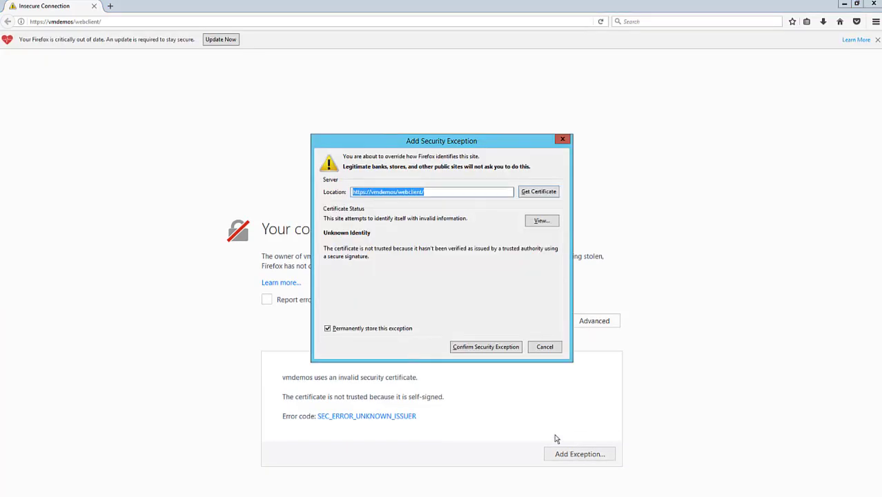
click(501, 349)
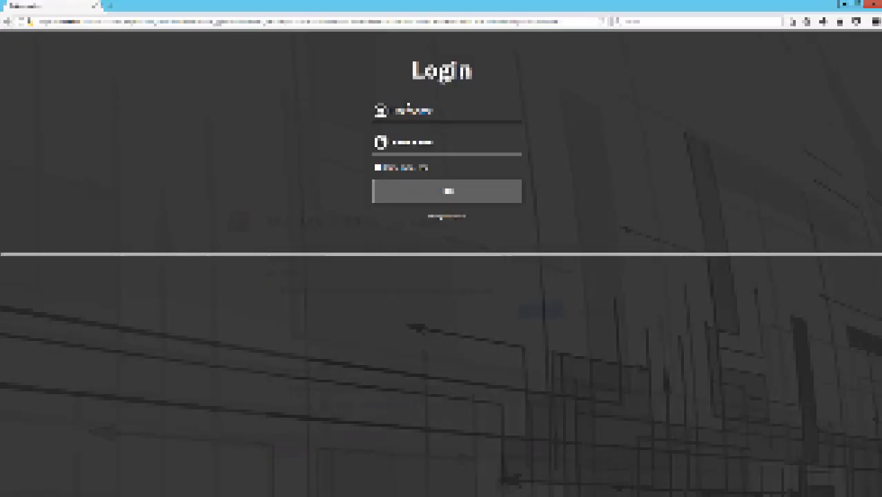
- Log in to the web client with the account's username and password
key(Return)
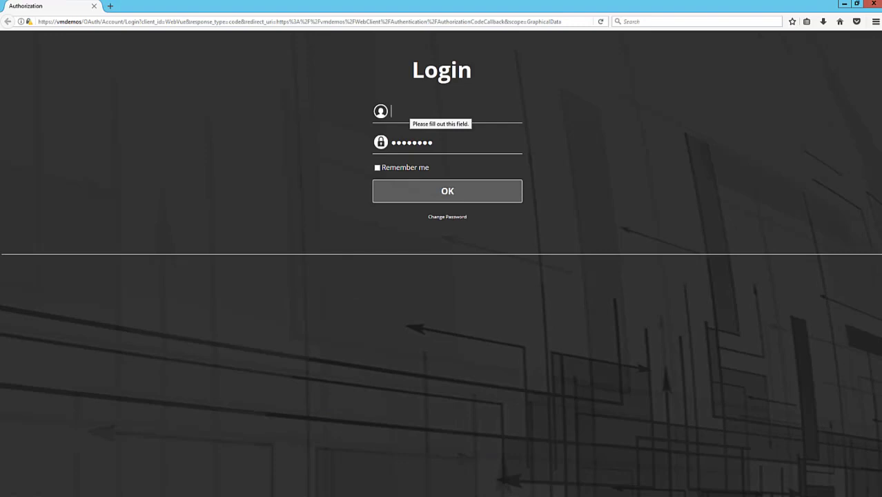
text(webveu)
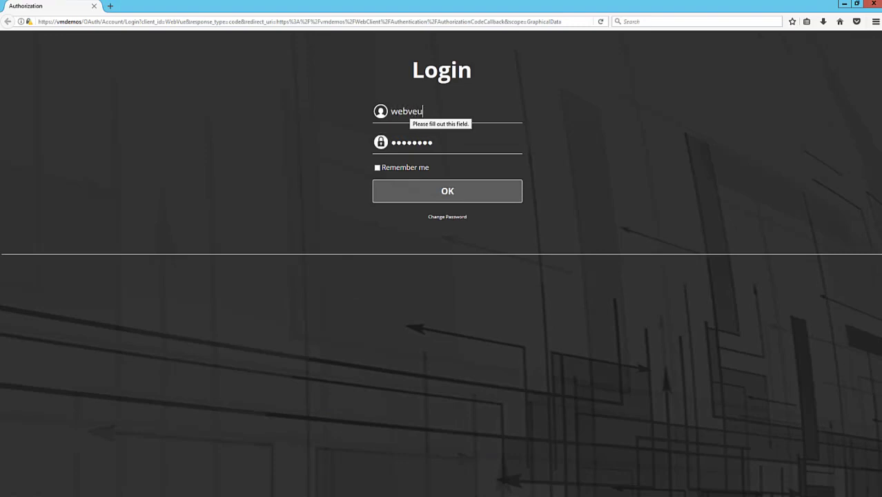
key(Tab)
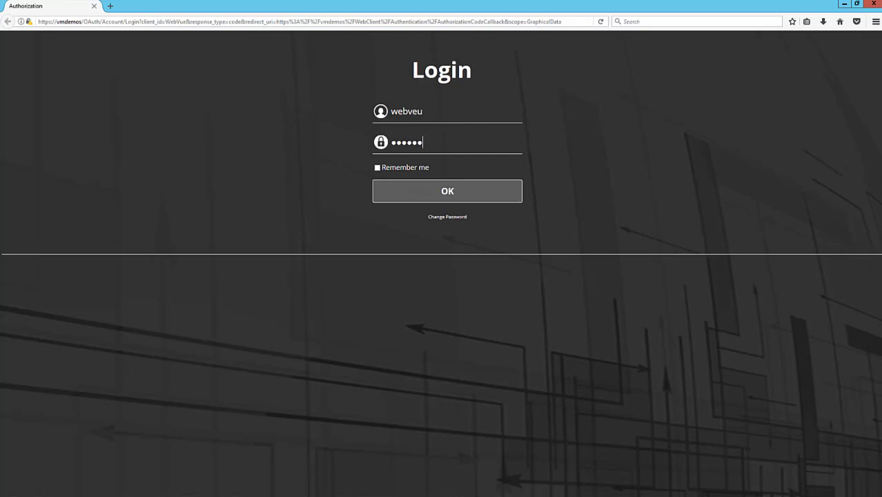
key(Return)
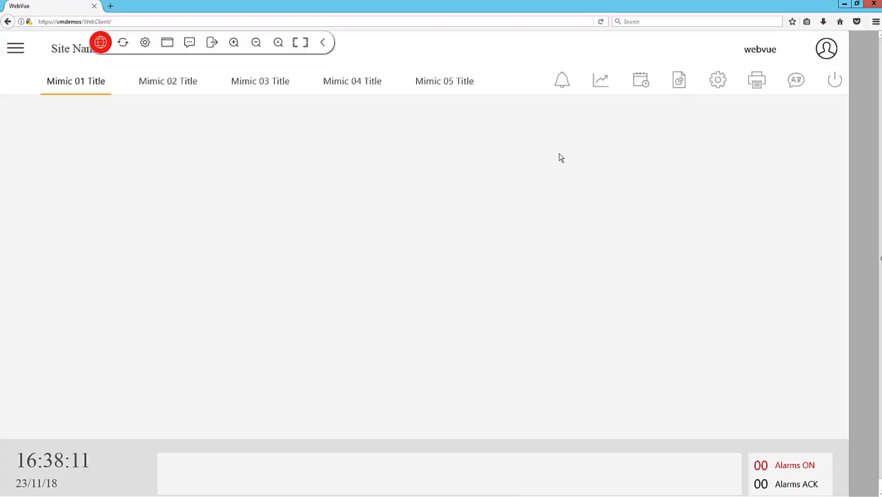
- View the Mimic 02 and Mimic 03 pages in the web client, and minimize the browser
click(191, 83)
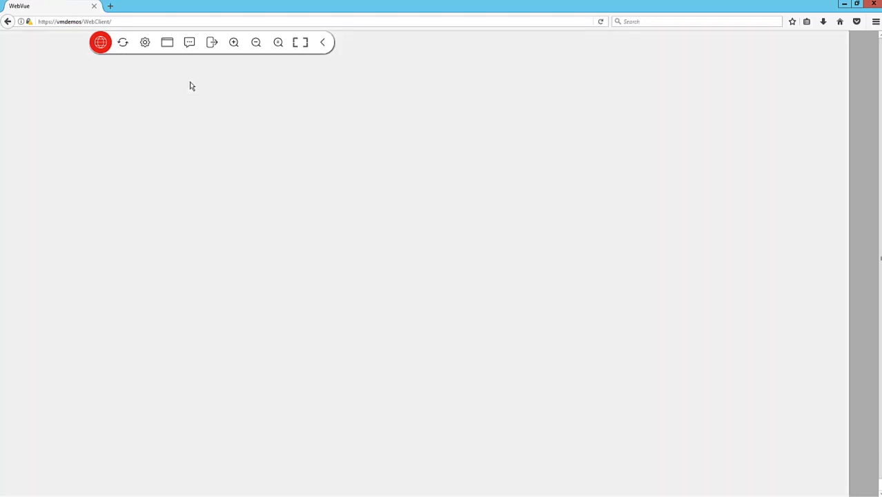
click(252, 83)
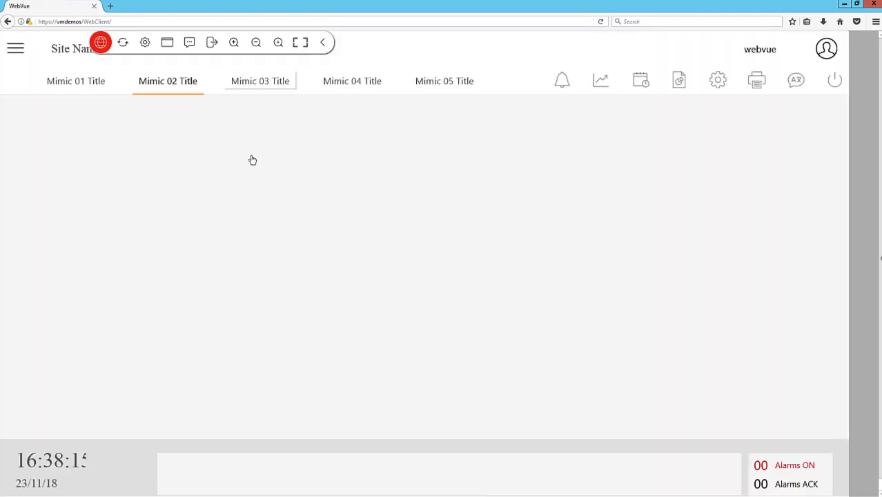
click(845, 5)
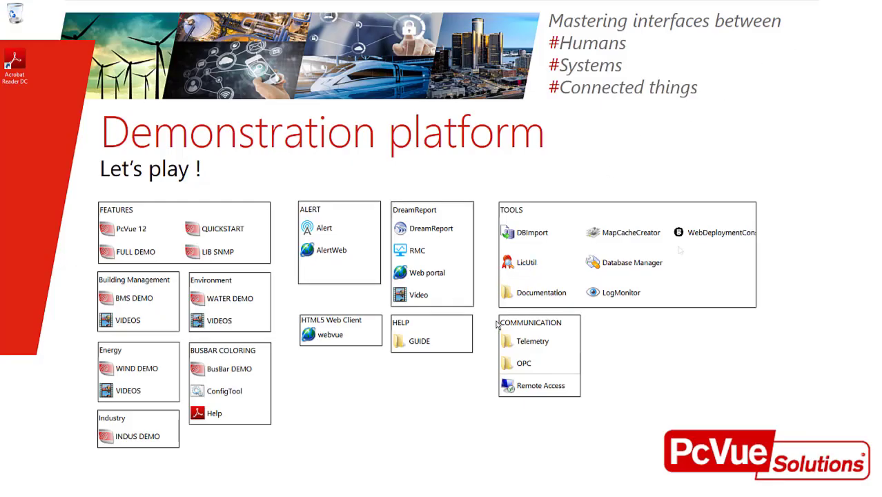
- Switch to PcVue, put Mimic 01 in edit mode, and place HVAC_AHU_AIR_EXCHANGER_H_120.png from the HVAC library in the blank area below the header
key(alt+Tab)
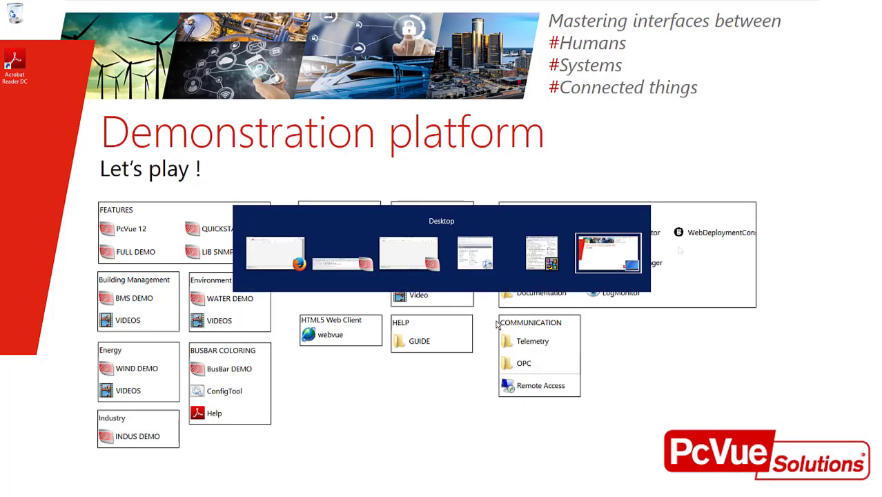
key(alt+Tab)
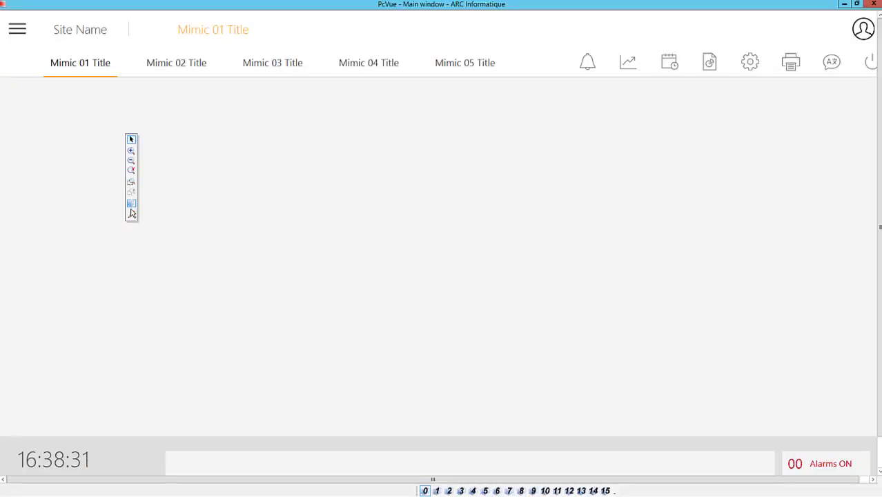
click(132, 214)
click(66, 15)
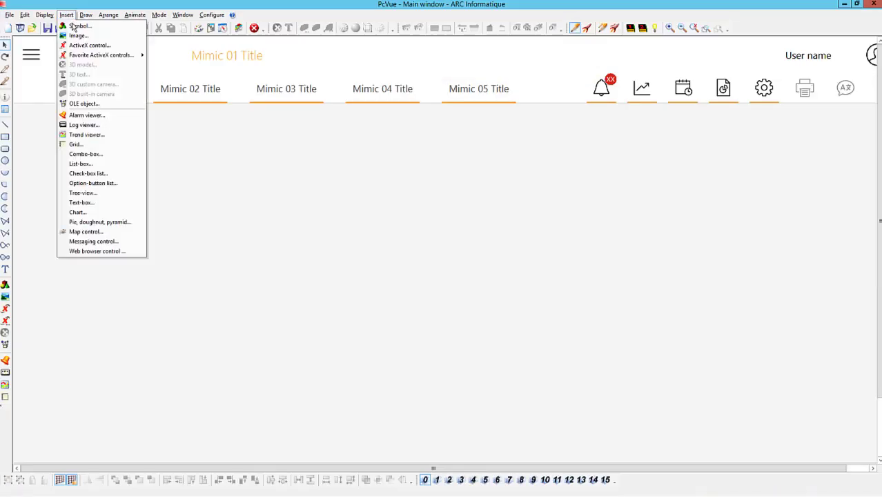
click(74, 35)
click(78, 33)
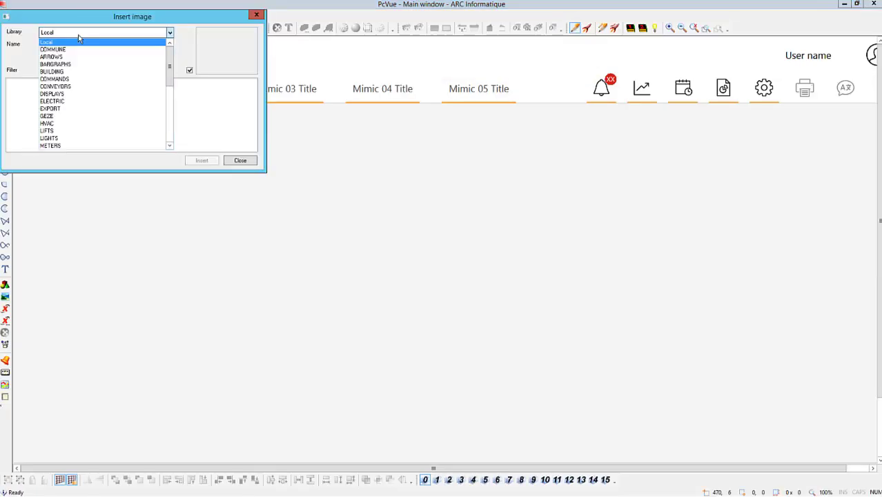
click(61, 123)
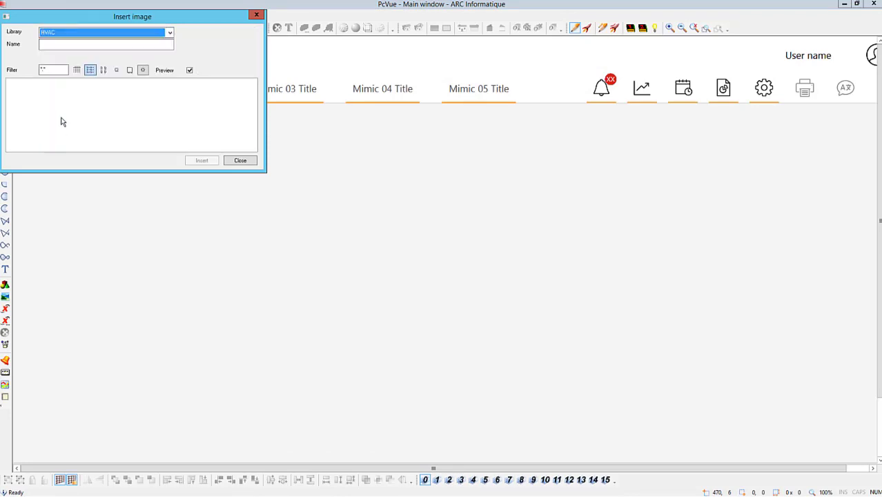
click(87, 84)
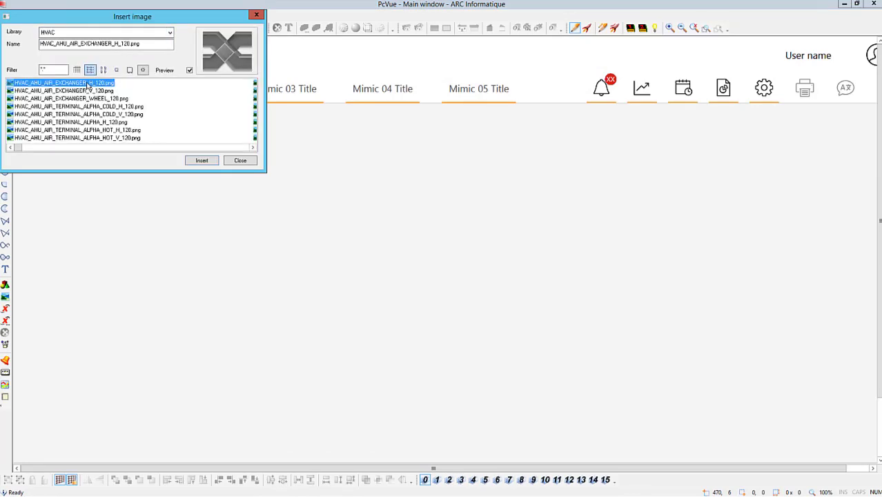
click(202, 163)
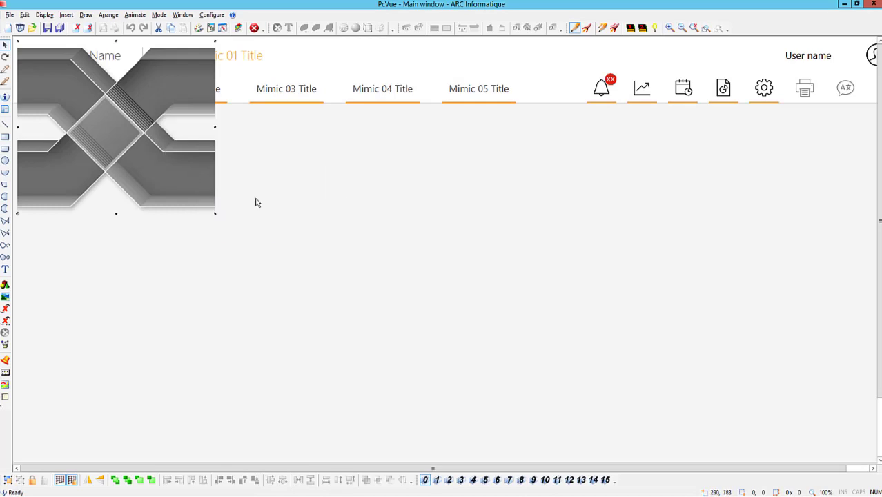
drag(137, 118, 332, 203)
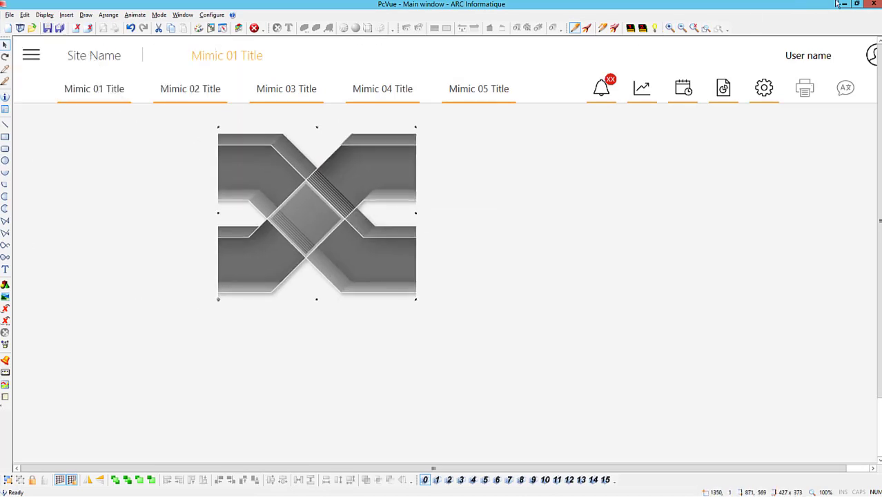
- Switch to Firefox and view the Mimic 01 page in the web client
key(alt+Tab)
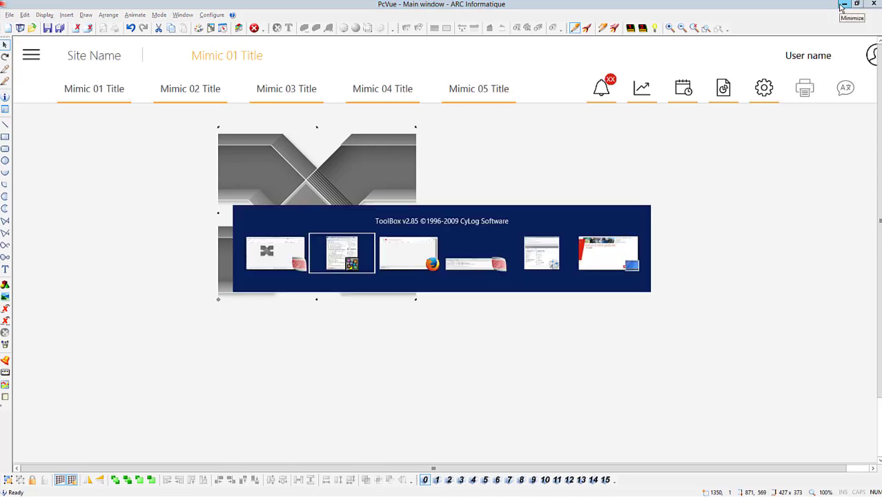
key(alt+Tab)
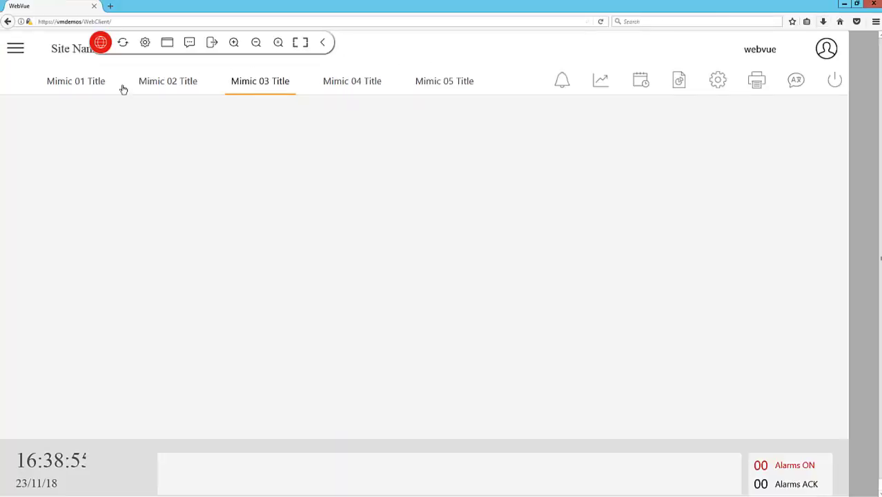
click(95, 84)
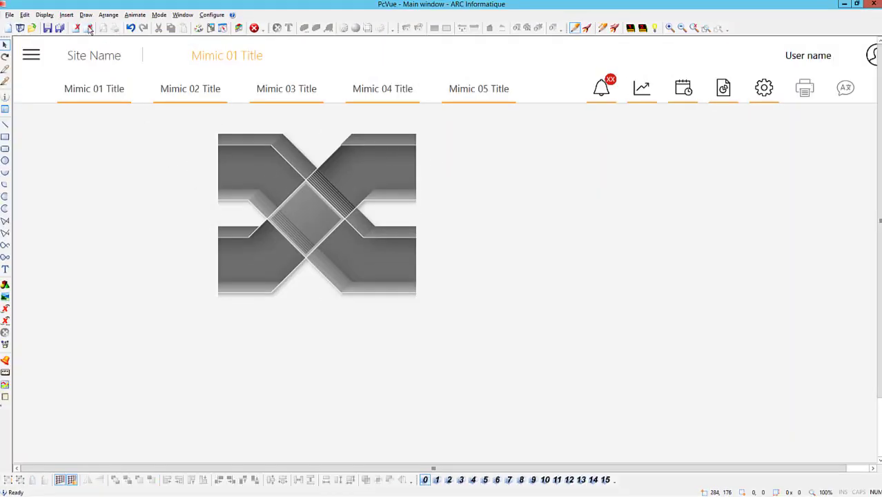
- Insert the symbol COMMANDS_LIGHT_SWITCH_BUTTON_0_1_BILING_ANI from the COMMANDS library into Mimic 01 in PcVue
click(66, 14)
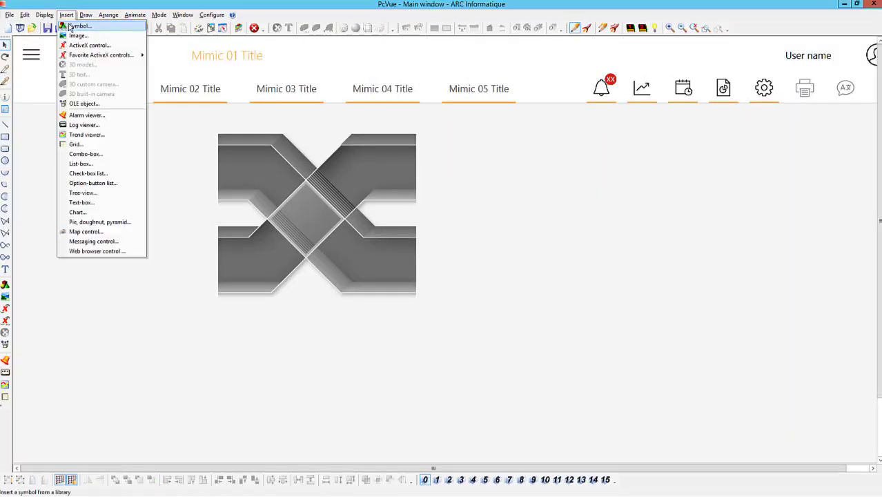
click(69, 26)
drag(70, 21, 117, 44)
click(114, 55)
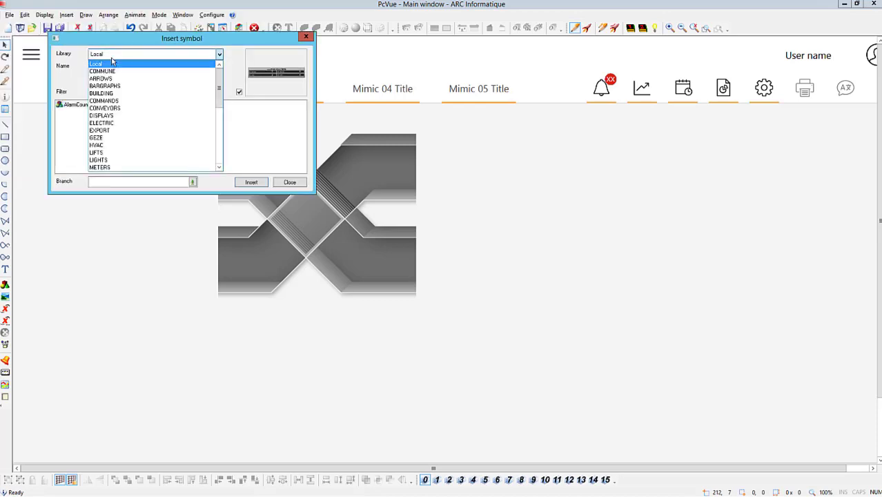
click(116, 101)
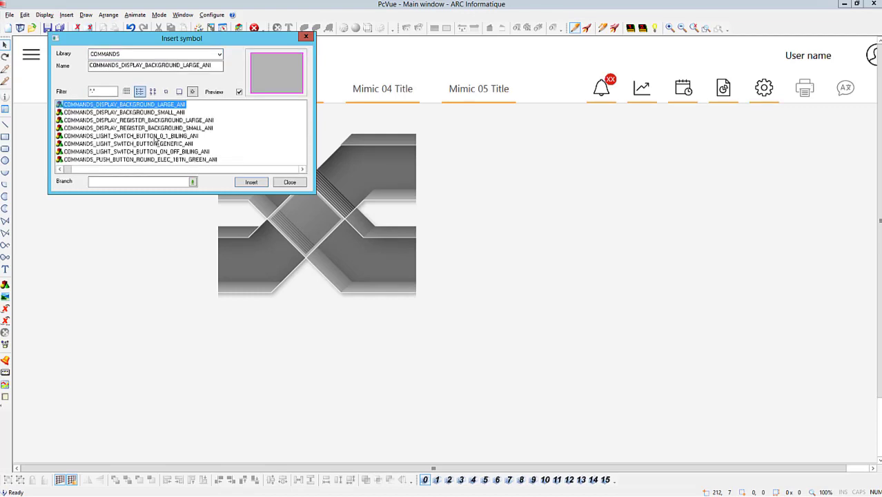
click(156, 137)
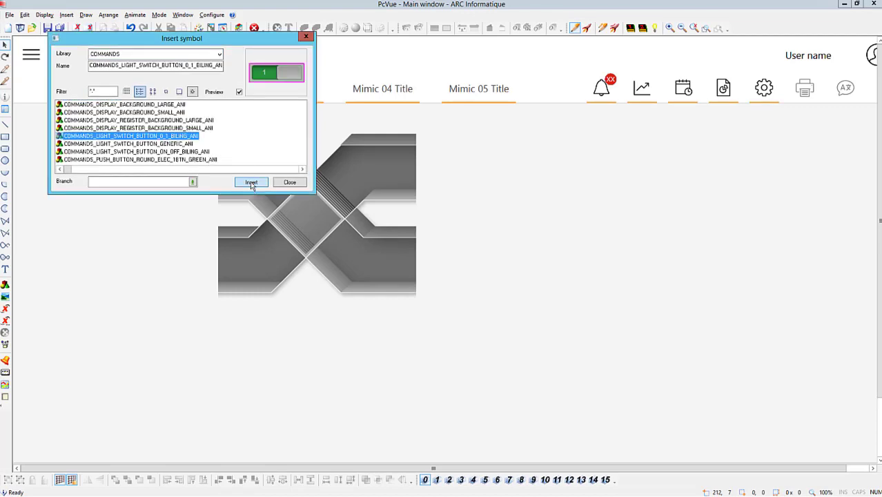
click(251, 182)
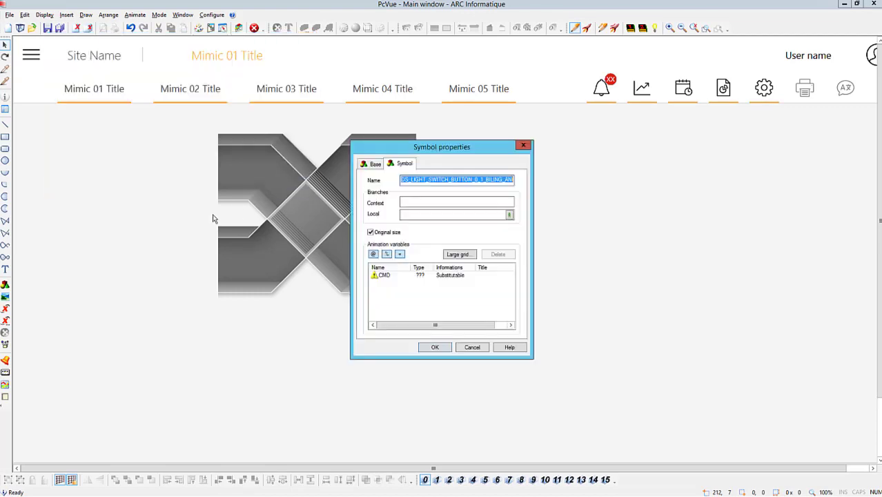
- Create the bit variable Bit01 with Command and Alarm enabled, and assign it to the switch symbol's CMD animation variable
click(511, 326)
click(511, 325)
click(510, 326)
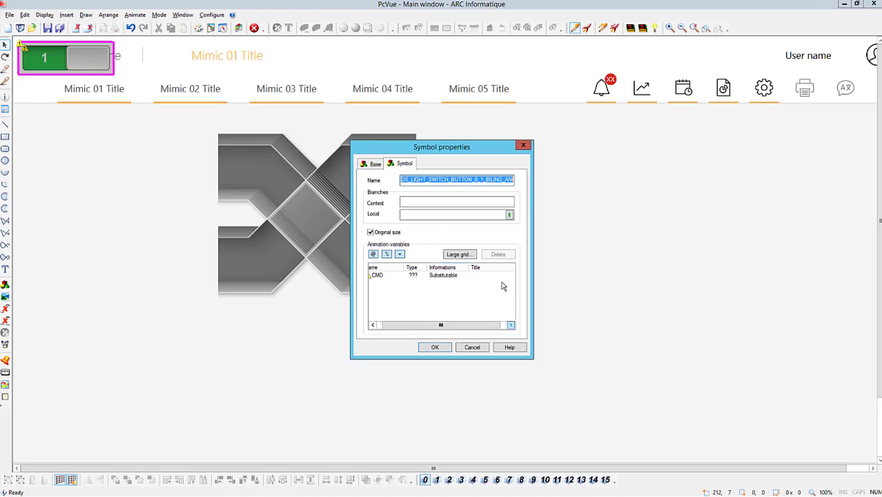
click(496, 275)
click(496, 326)
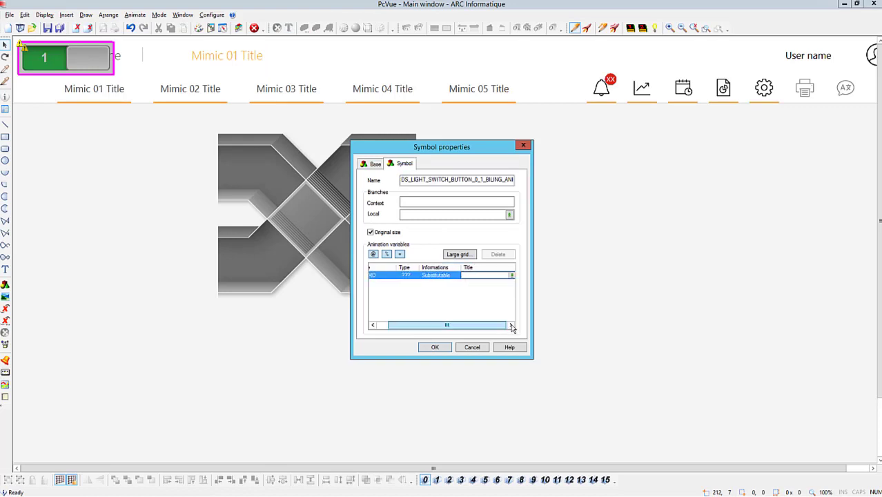
click(512, 276)
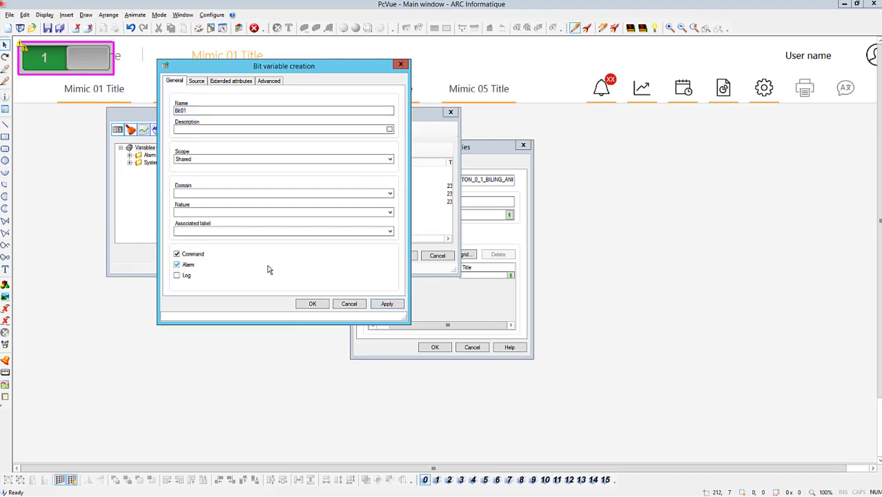
click(314, 305)
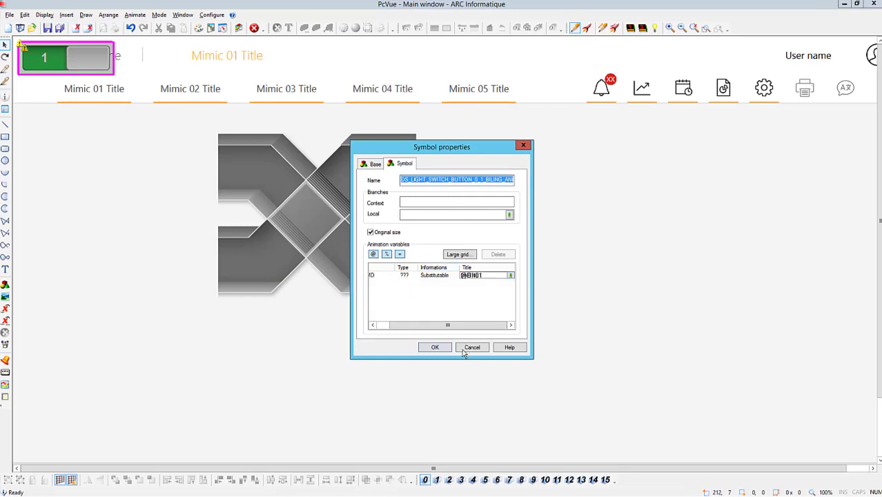
click(434, 347)
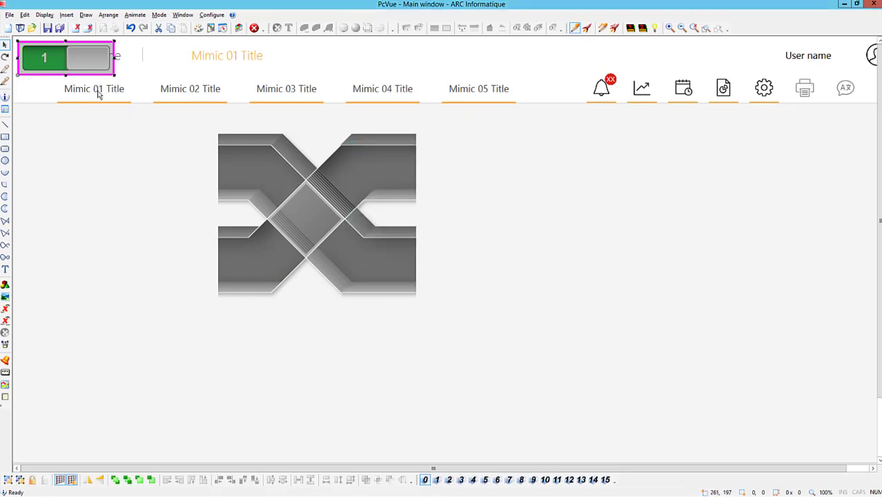
- Move the switch symbol to the right of the air exchanger image, put the mimic in run mode, and toggle the switch to 1
drag(88, 72, 144, 163)
drag(417, 204, 512, 228)
right_click(514, 228)
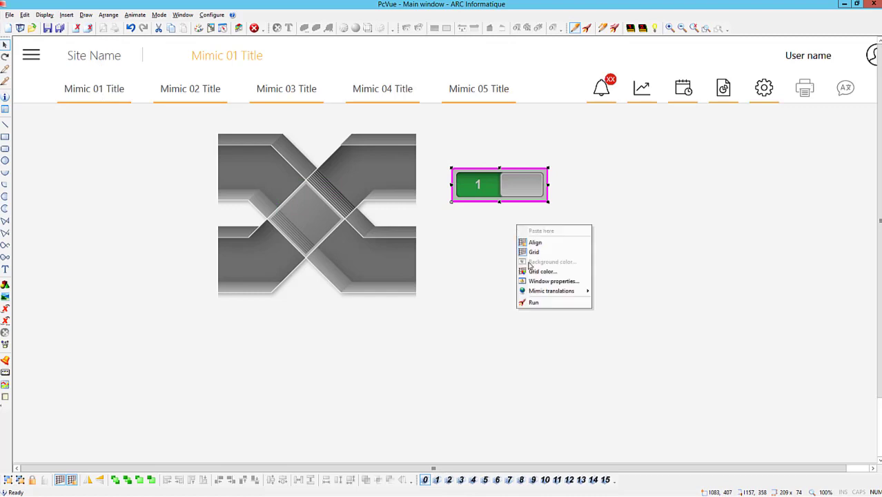
click(537, 304)
click(502, 192)
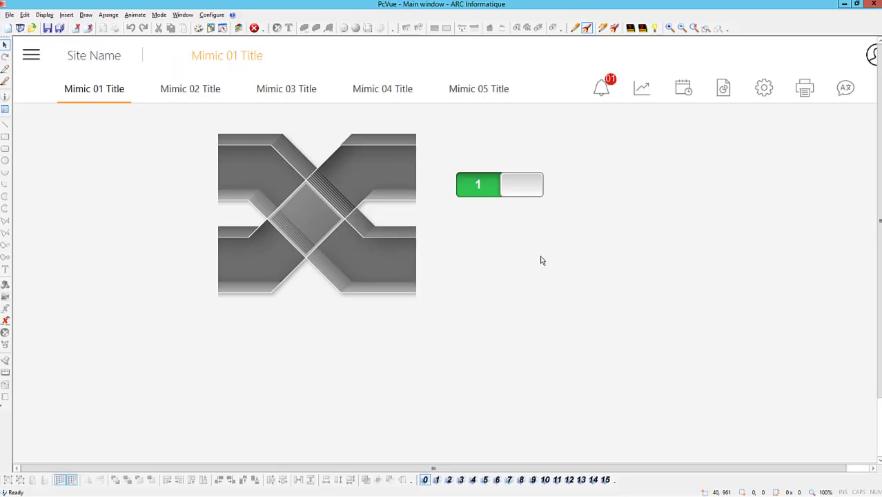
- Switch to Firefox, refresh Mimic 01 in the web client by visiting Mimic 02 and returning, and toggle the switch symbol
key(alt+Tab)
key(alt+Tab)
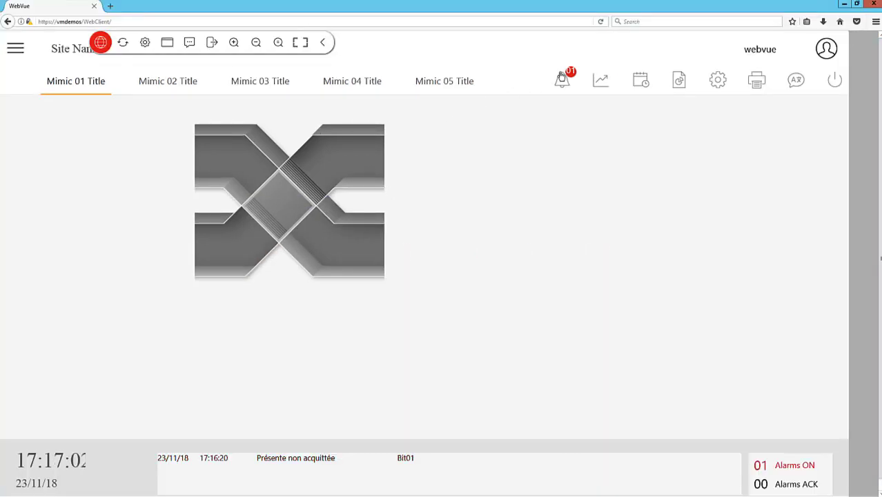
click(167, 82)
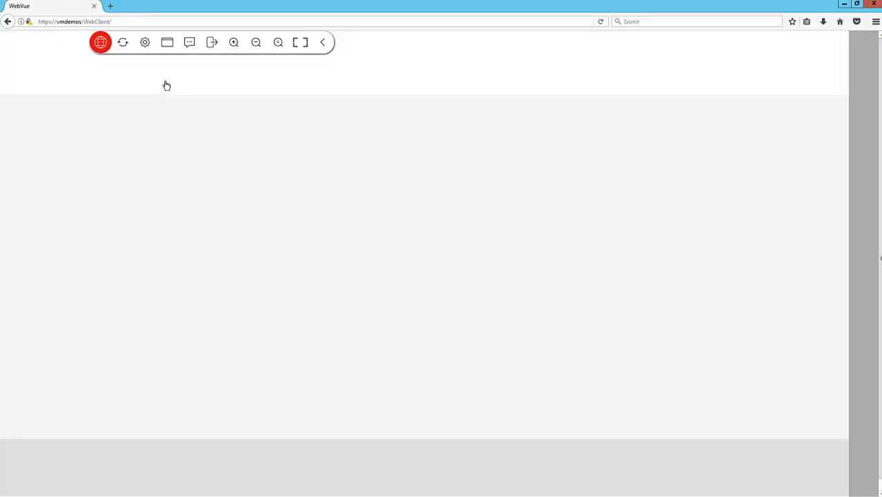
click(94, 81)
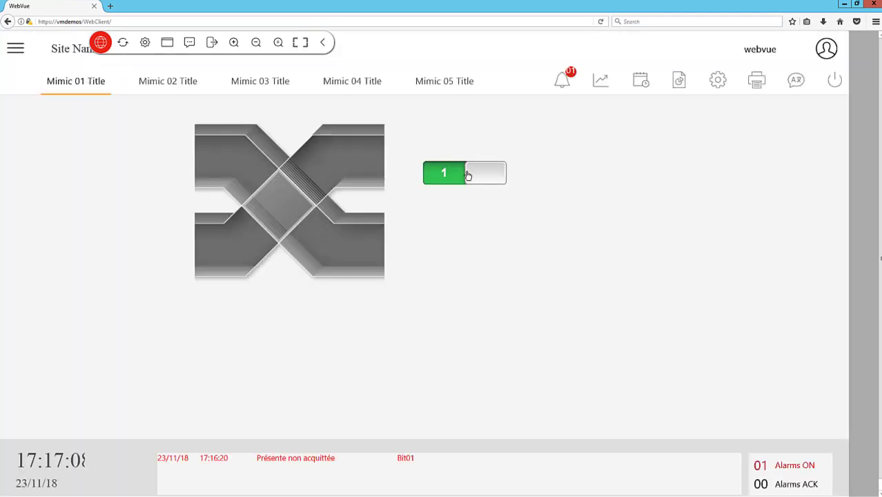
click(481, 176)
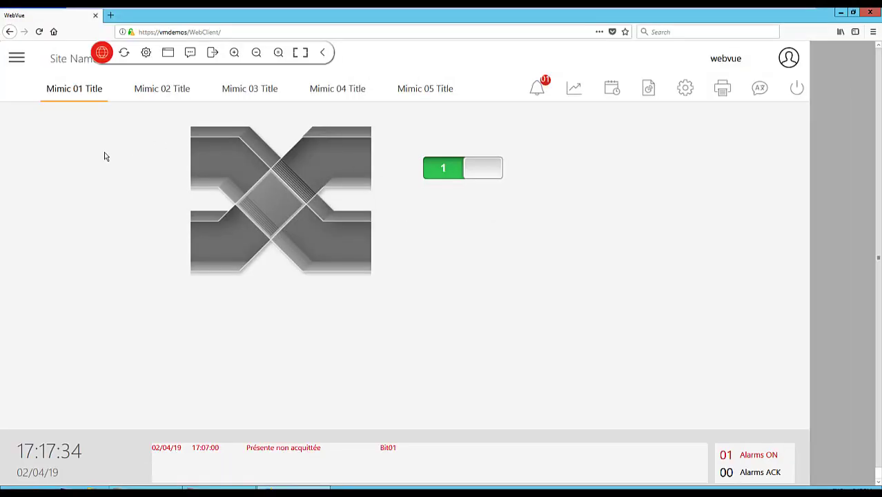
click(110, 15)
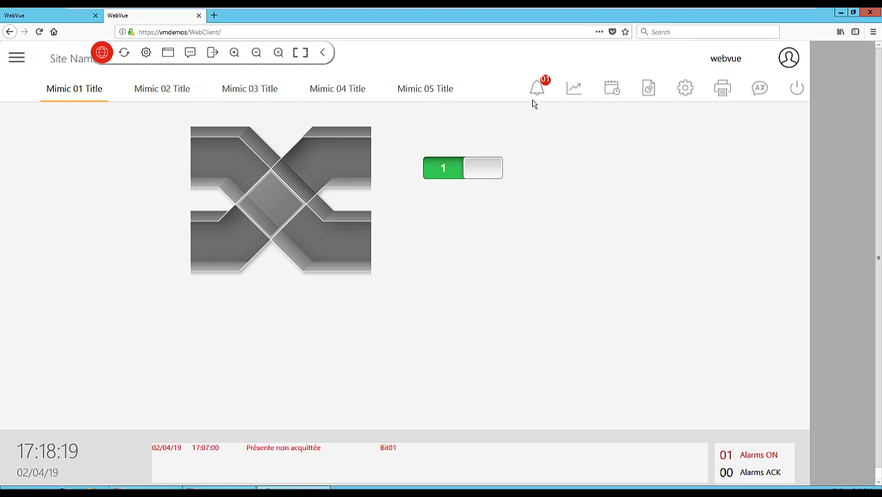
click(538, 91)
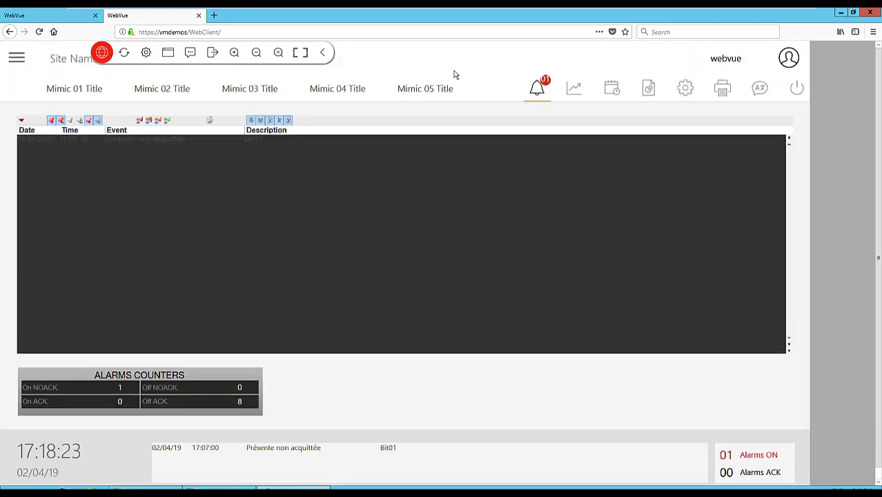
click(45, 19)
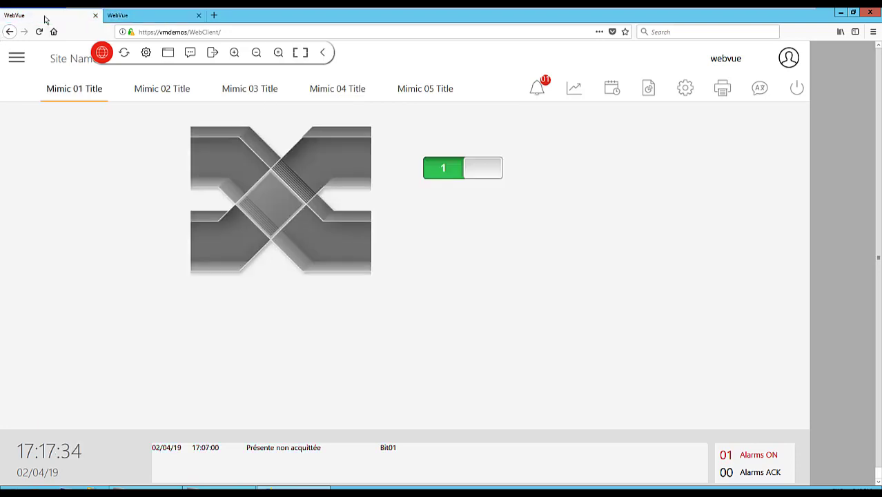